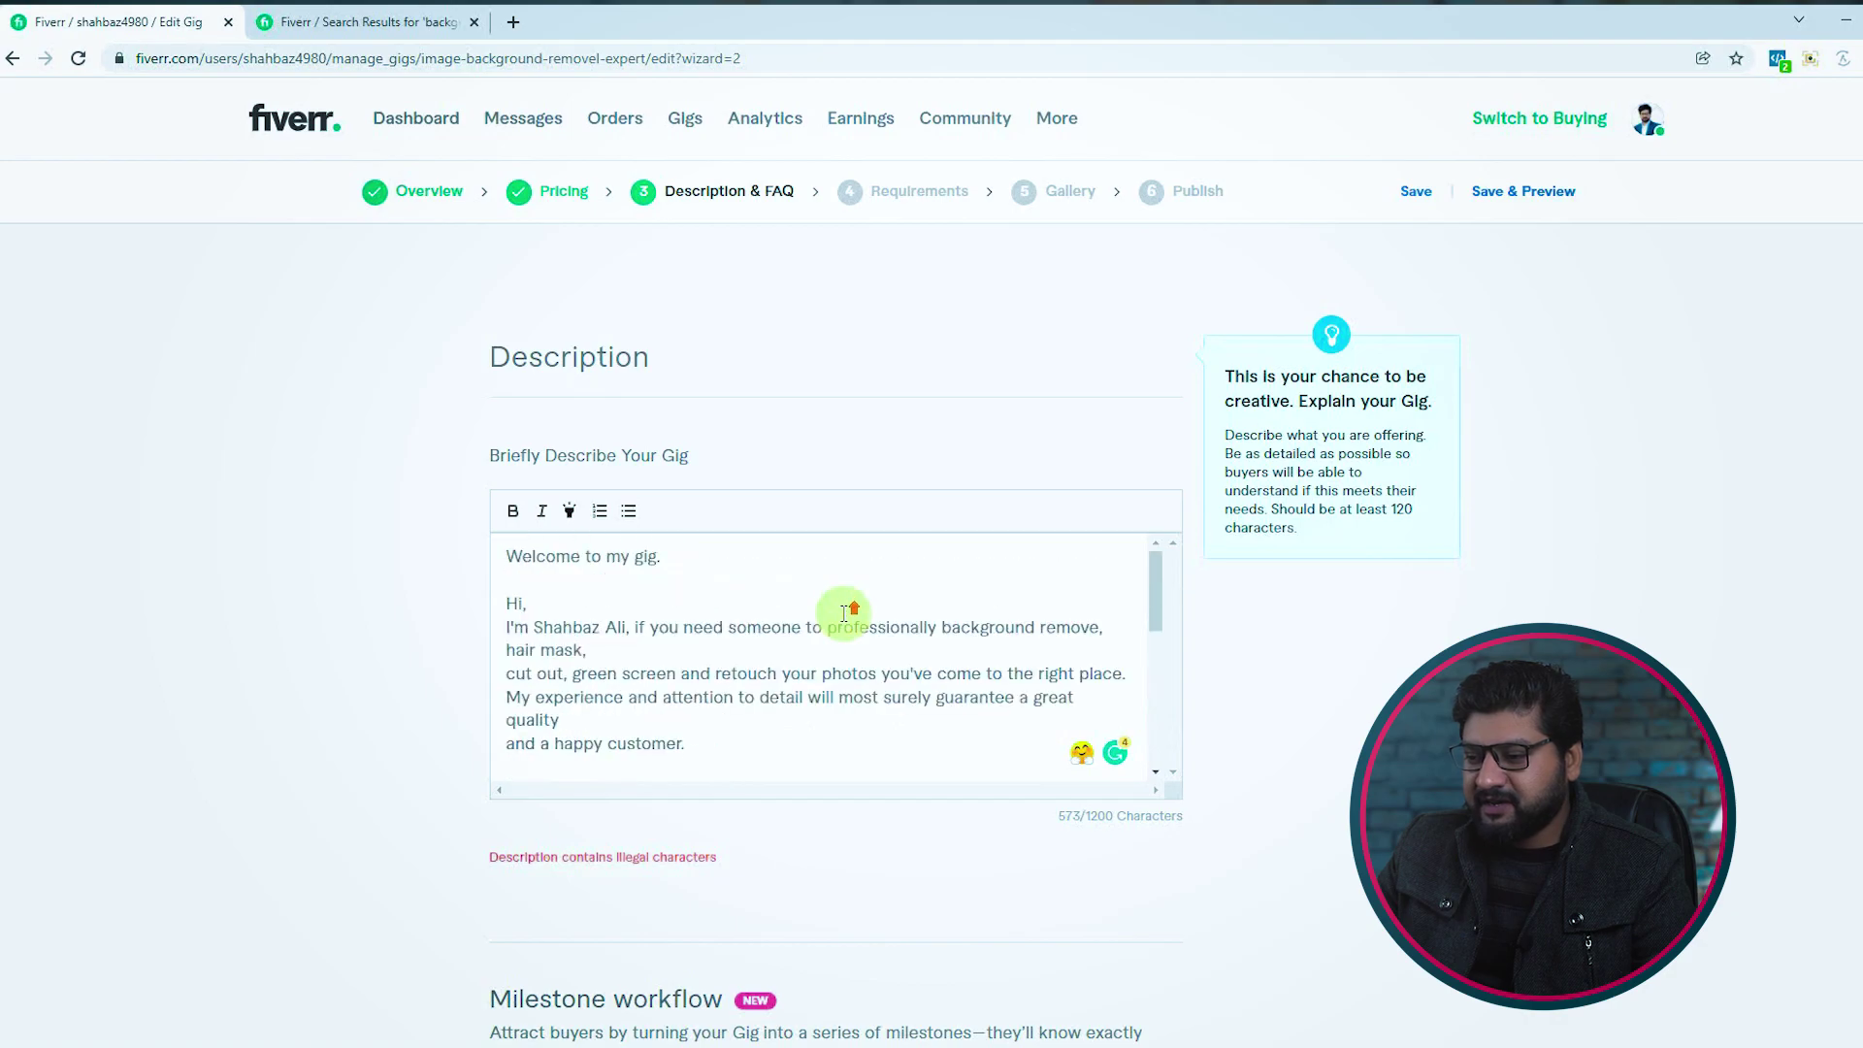
# Review the gig description text and the error message shown under the description editor
pyautogui.scroll(-3, 791, 603)
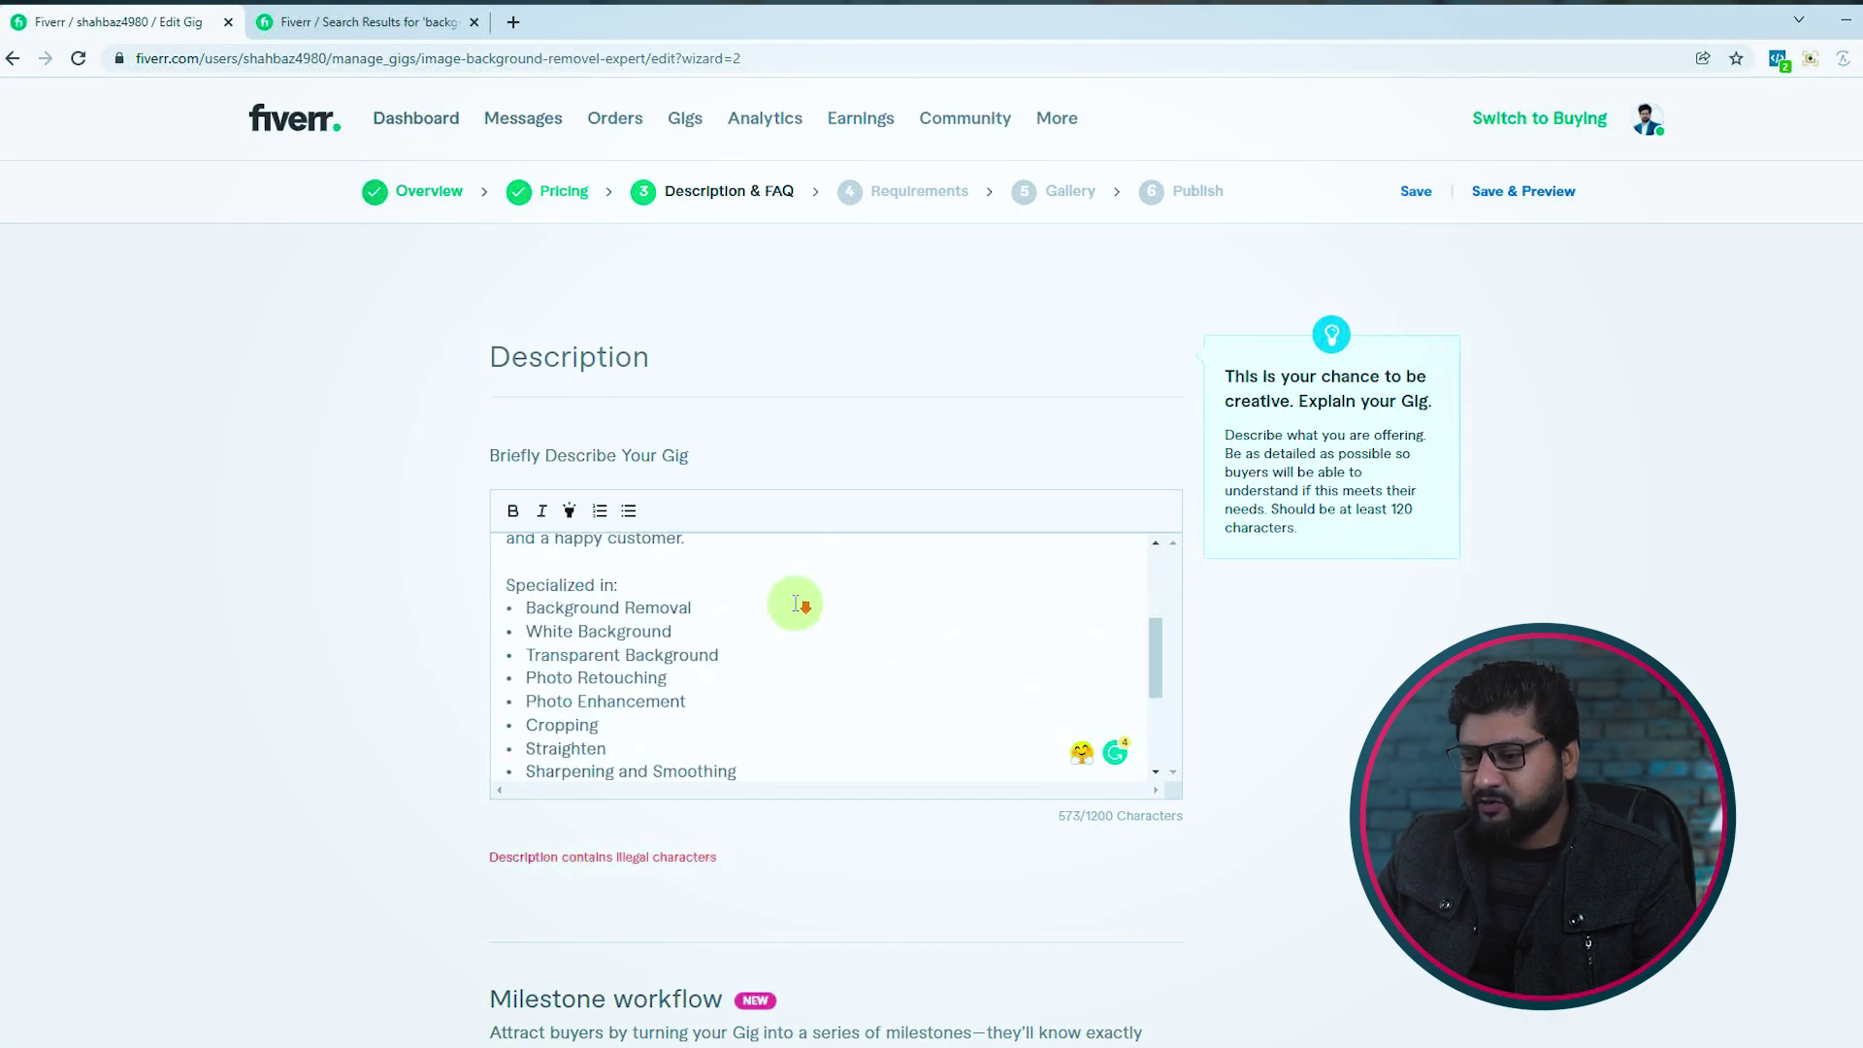
pyautogui.scroll(-10, 802, 694)
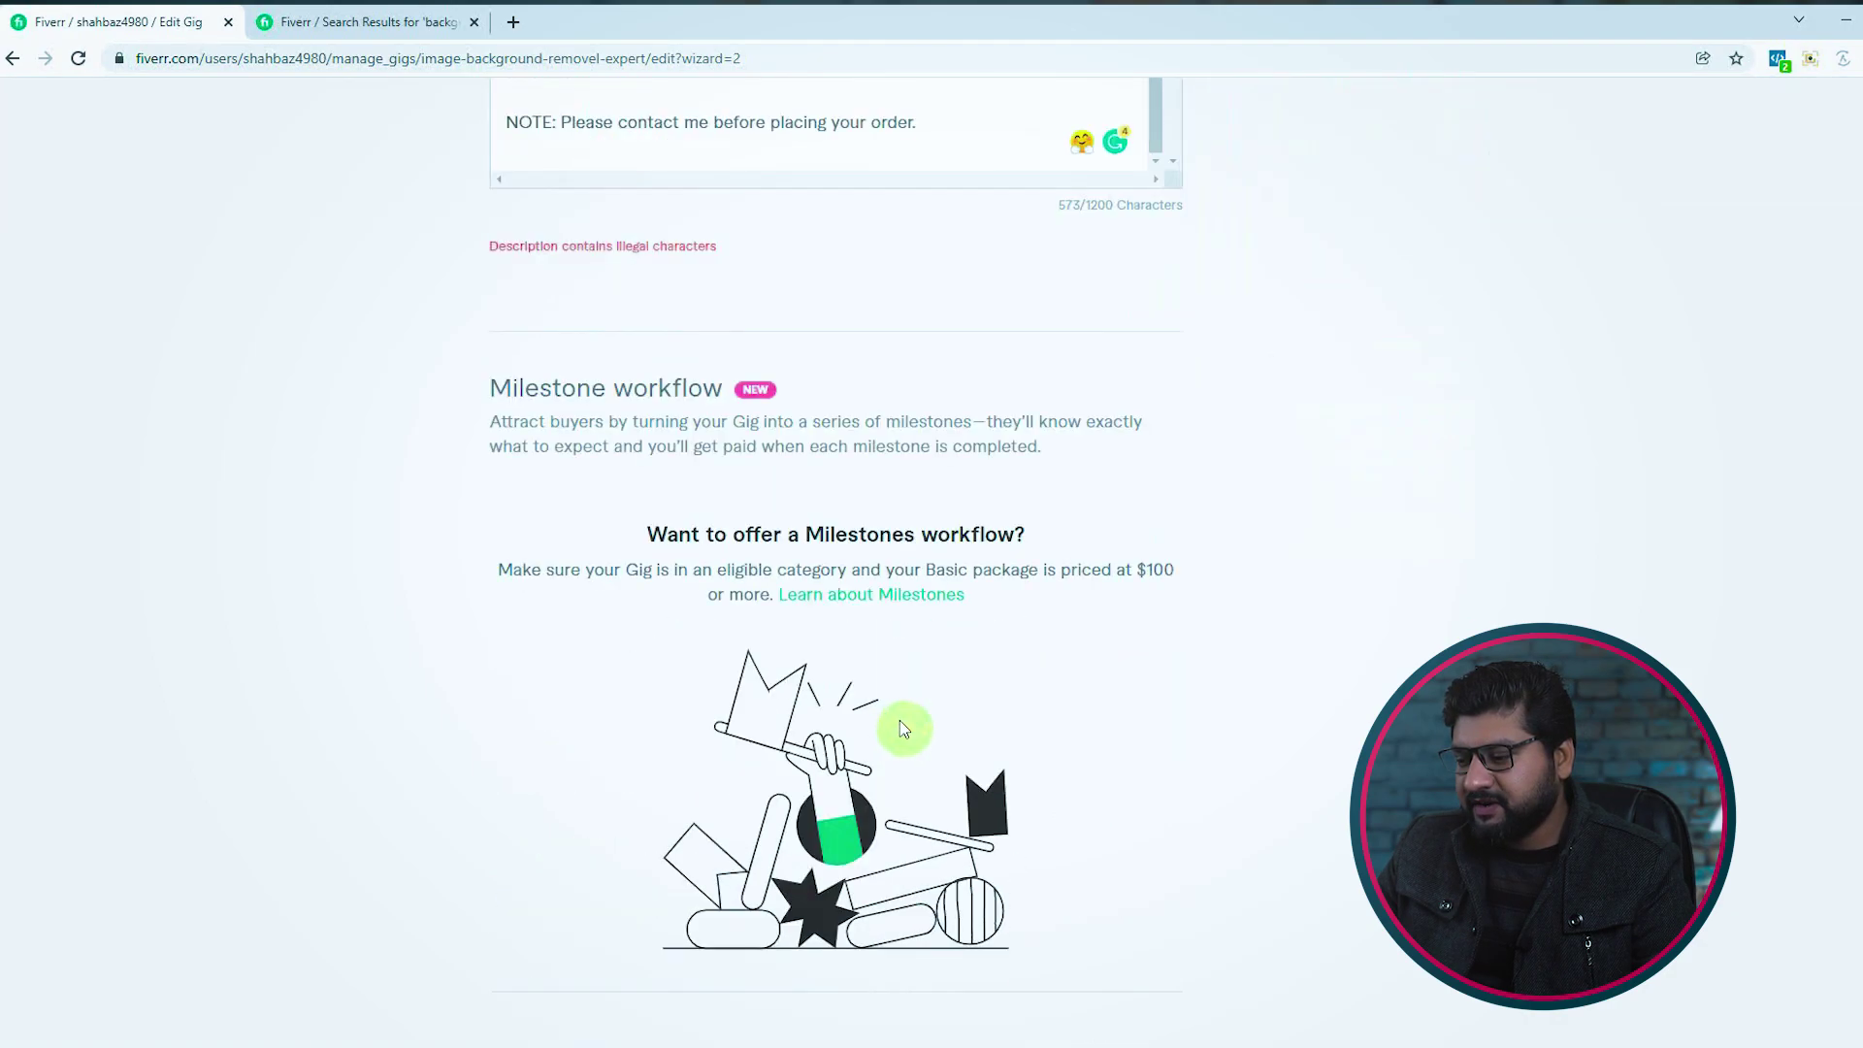
pyautogui.scroll(9, 970, 728)
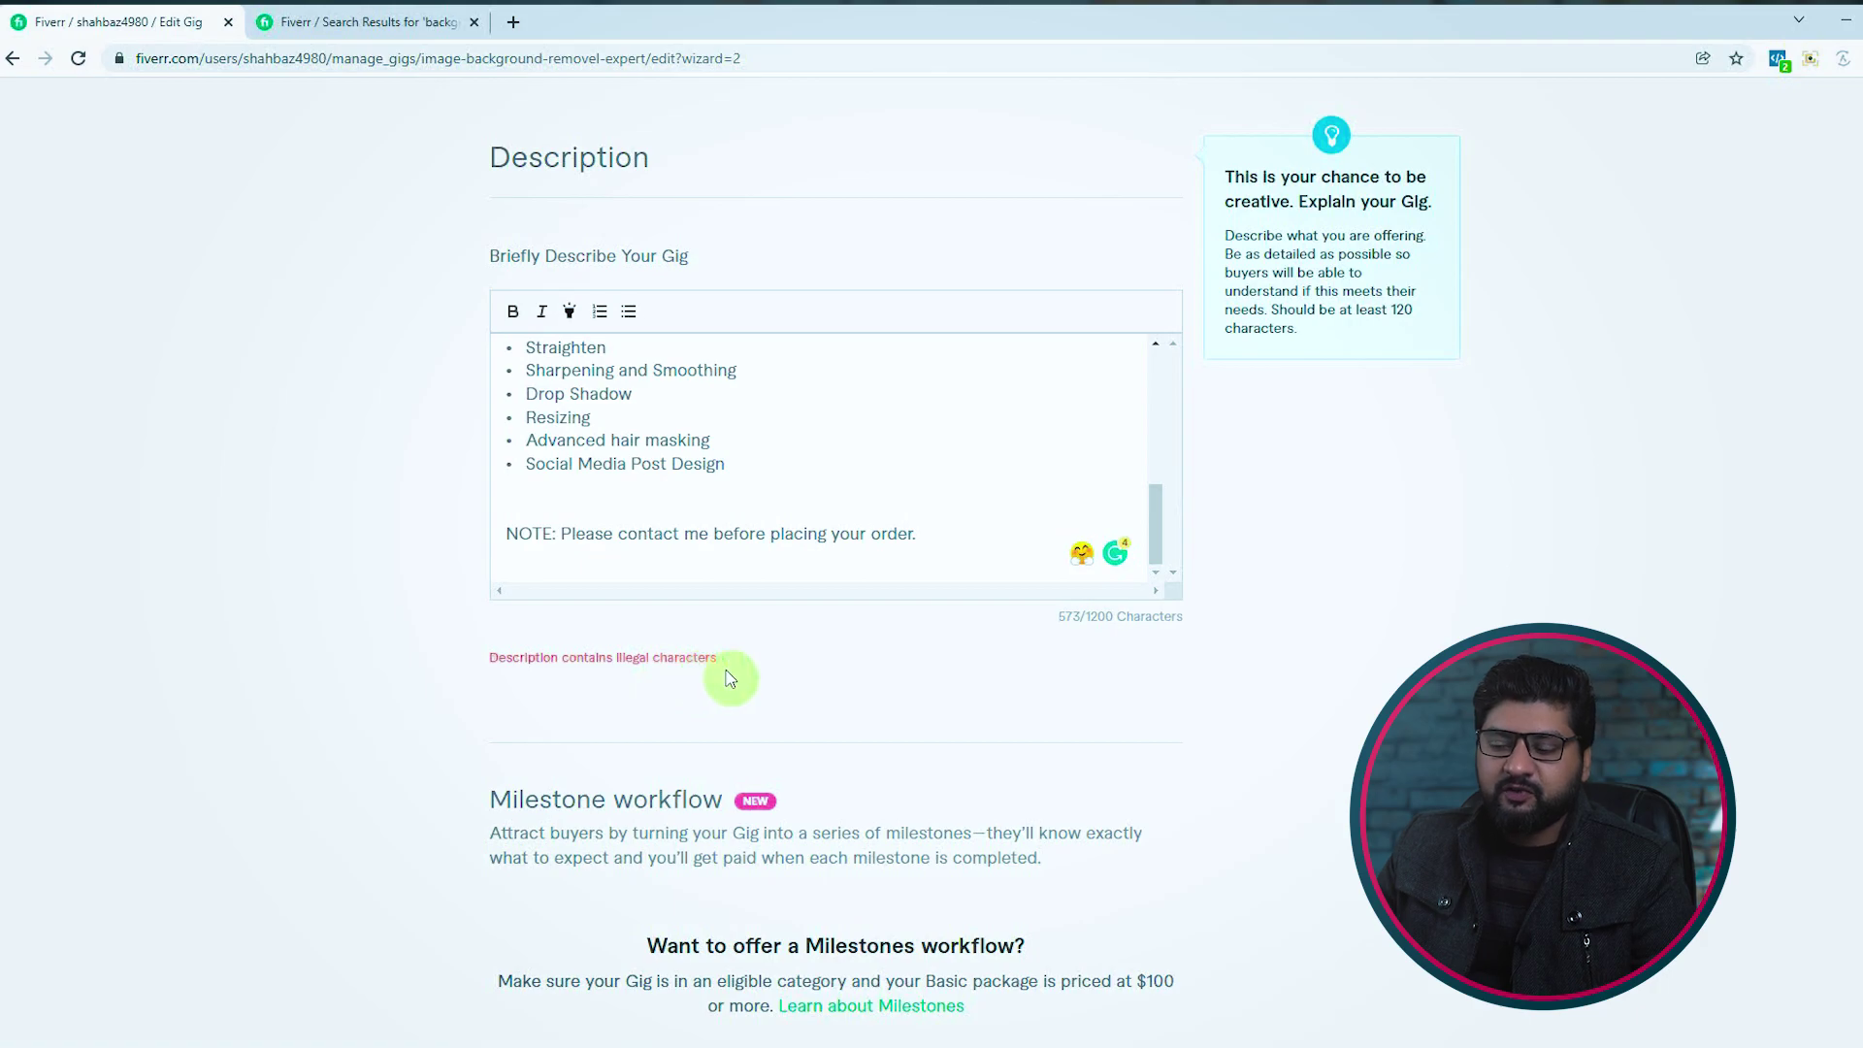
pyautogui.scroll(-2, 883, 573)
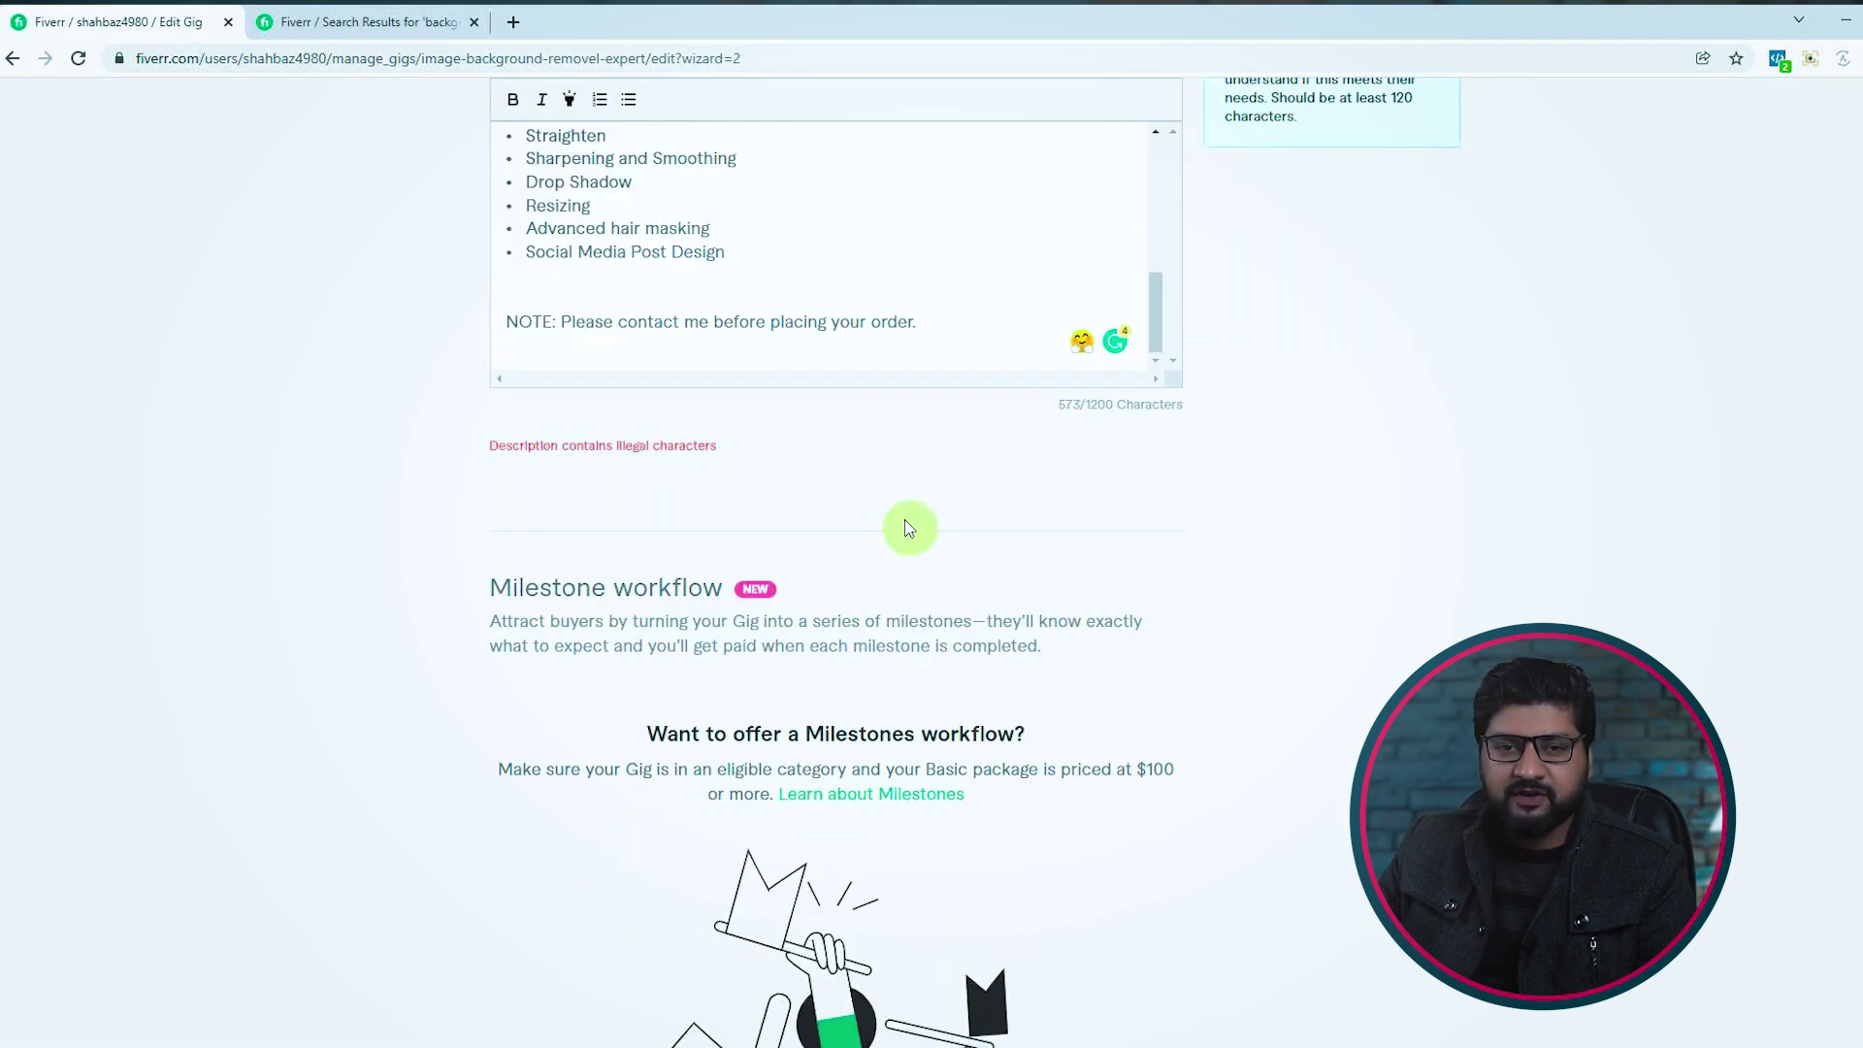
pyautogui.scroll(4, 908, 529)
pyautogui.scroll(5, 873, 626)
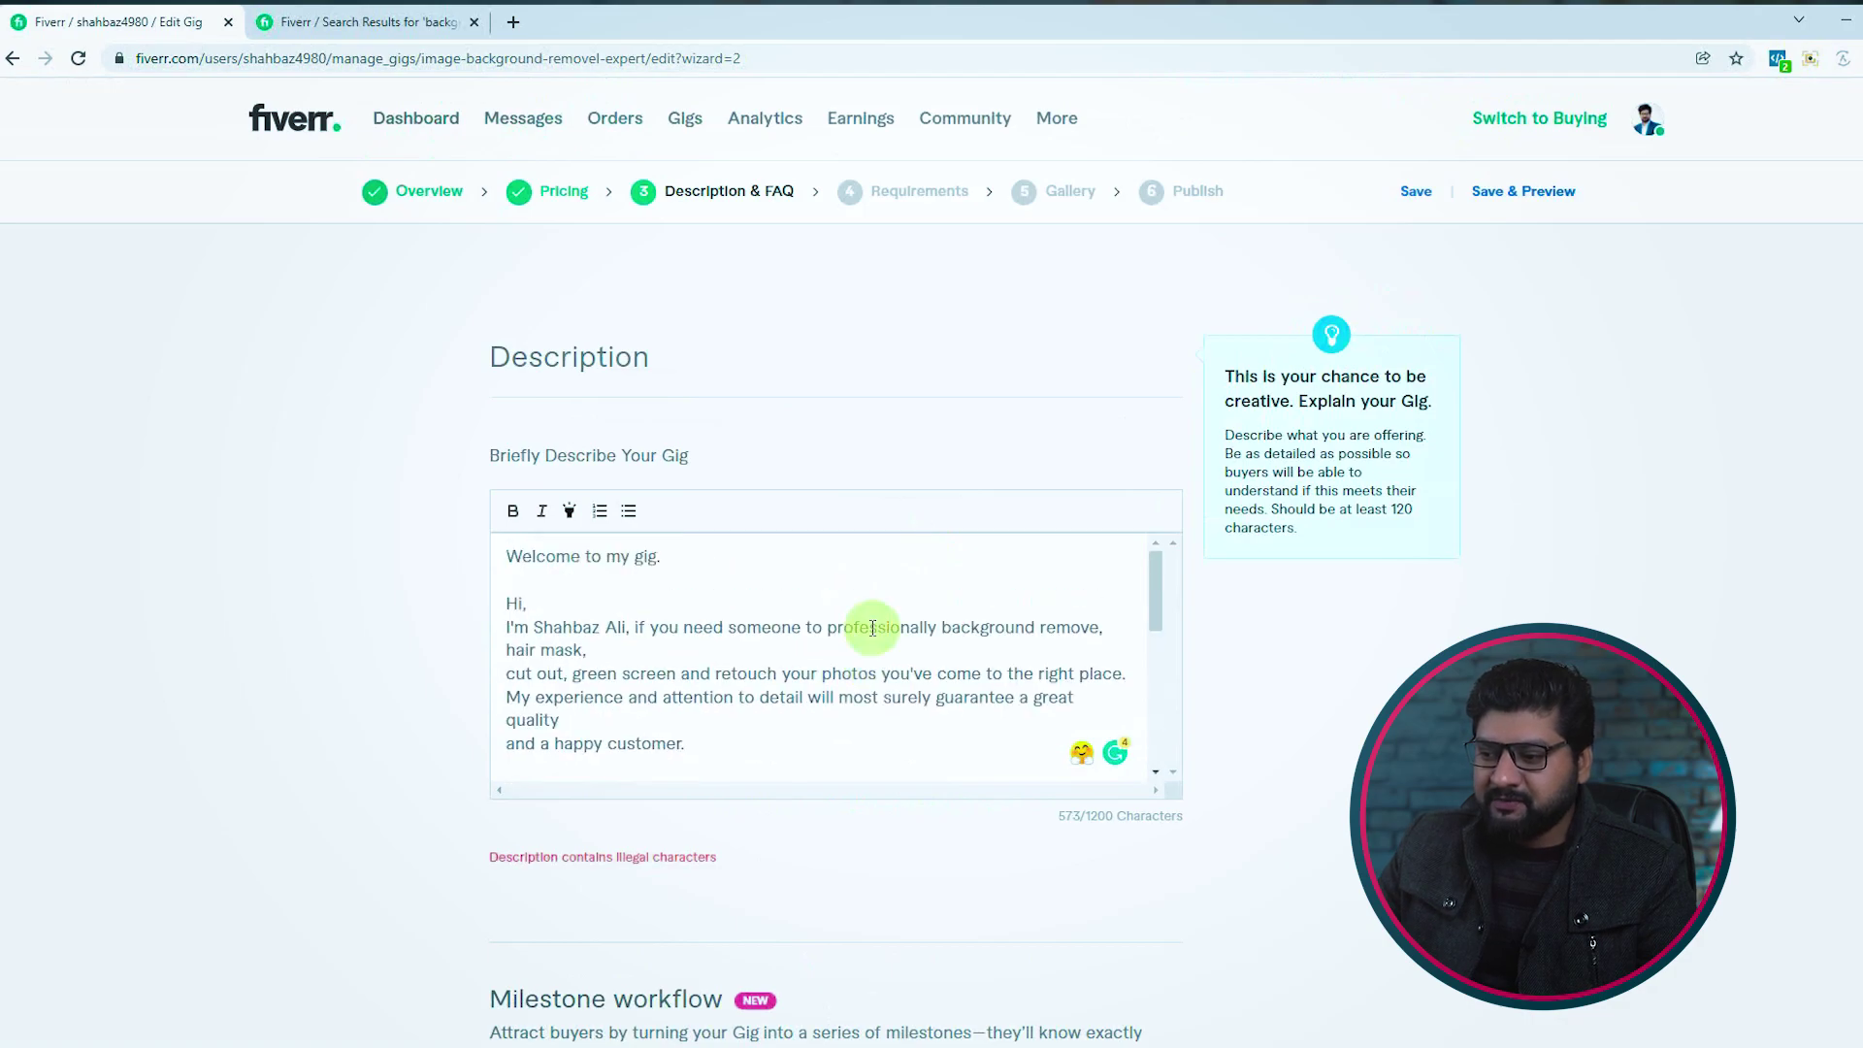
pyautogui.scroll(-1, 690, 562)
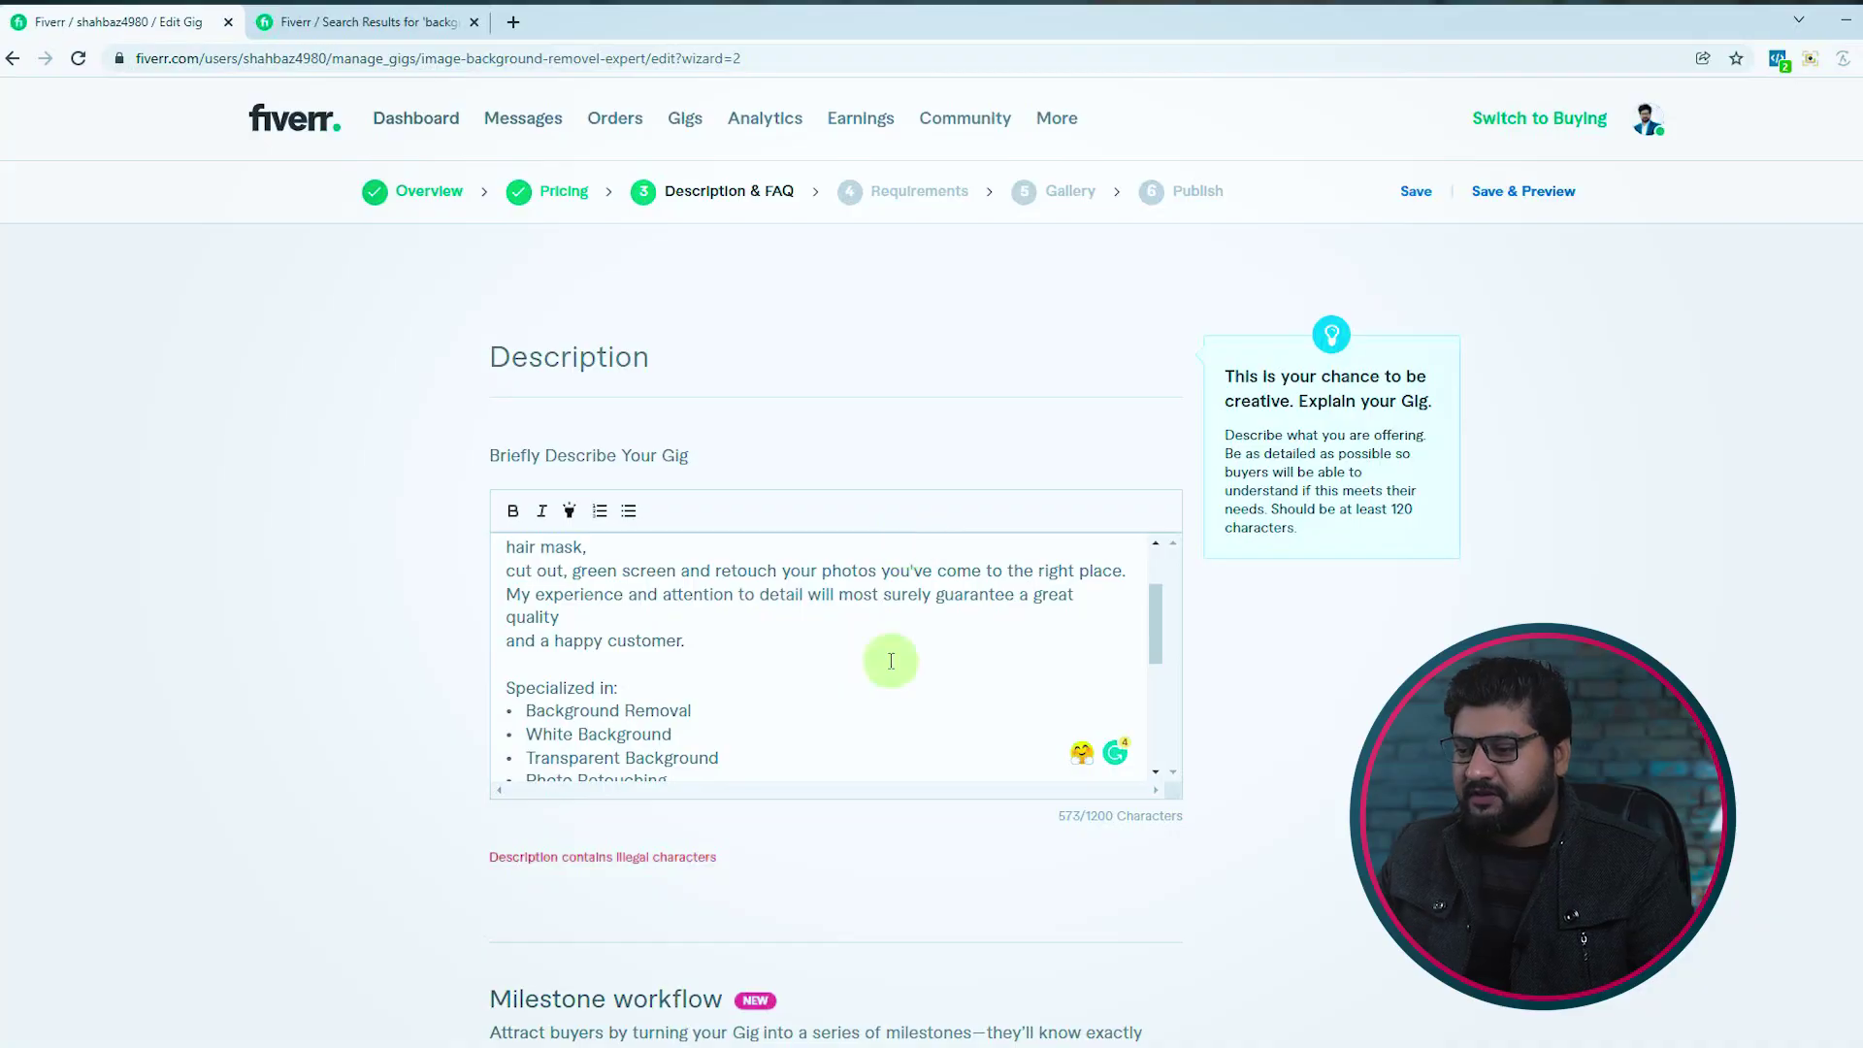
pyautogui.scroll(-5, 888, 655)
pyautogui.scroll(10, 886, 660)
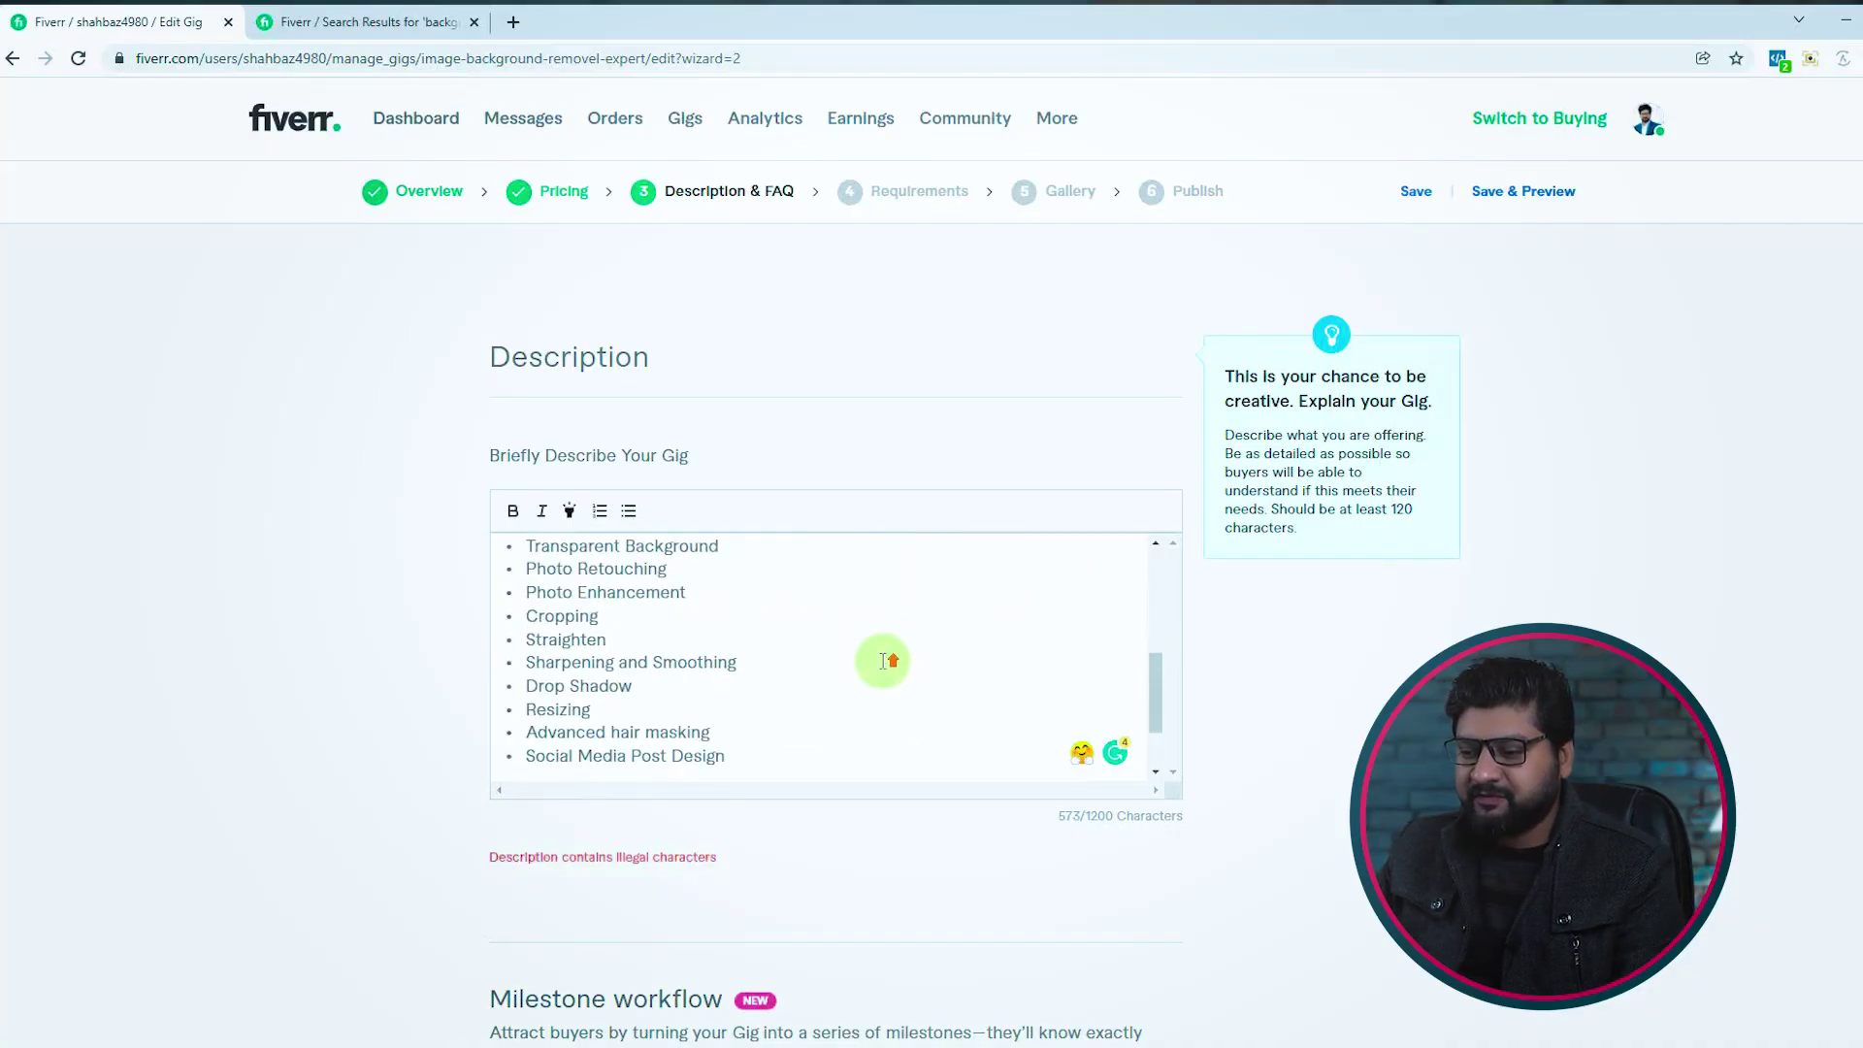
# Remove the period after "Welcome to my gig" and the comma after the "Hi" greeting
pyautogui.click(678, 564)
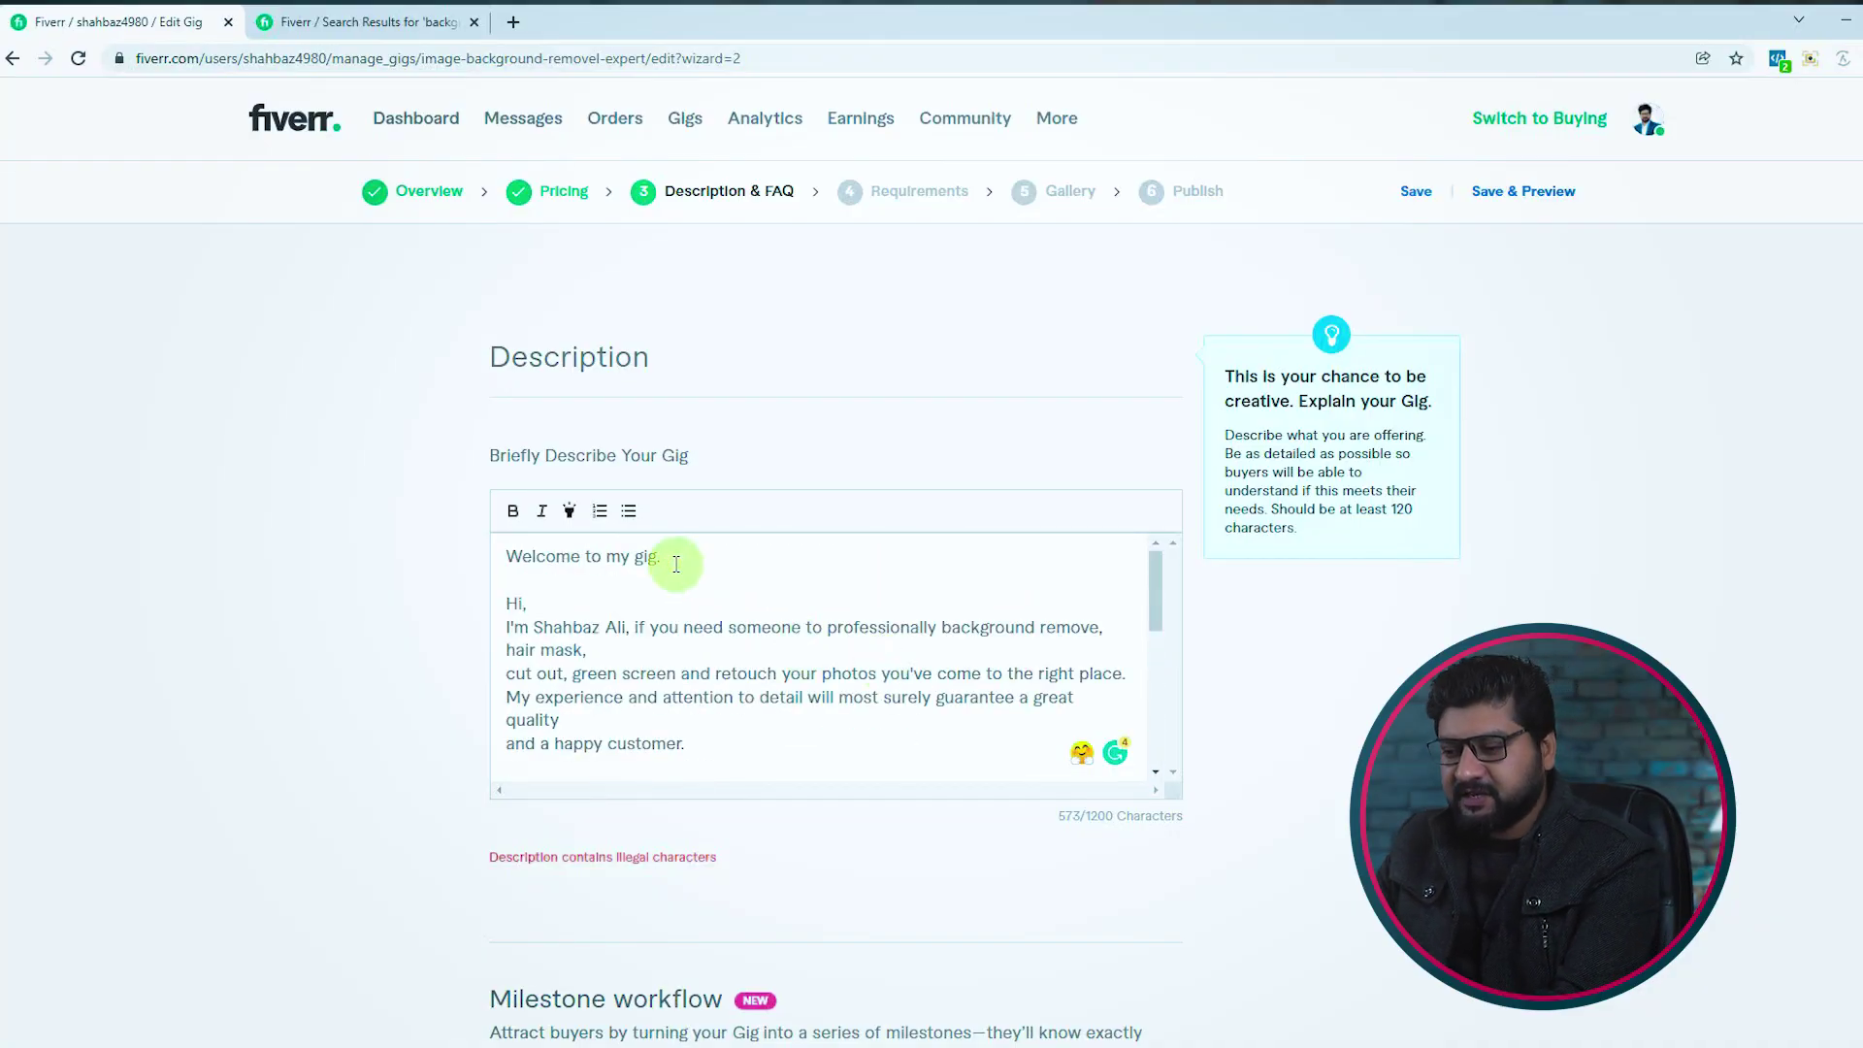
pyautogui.press('BackSpace')
pyautogui.click(538, 607)
pyautogui.press('BackSpace')
pyautogui.press('BackSpace')
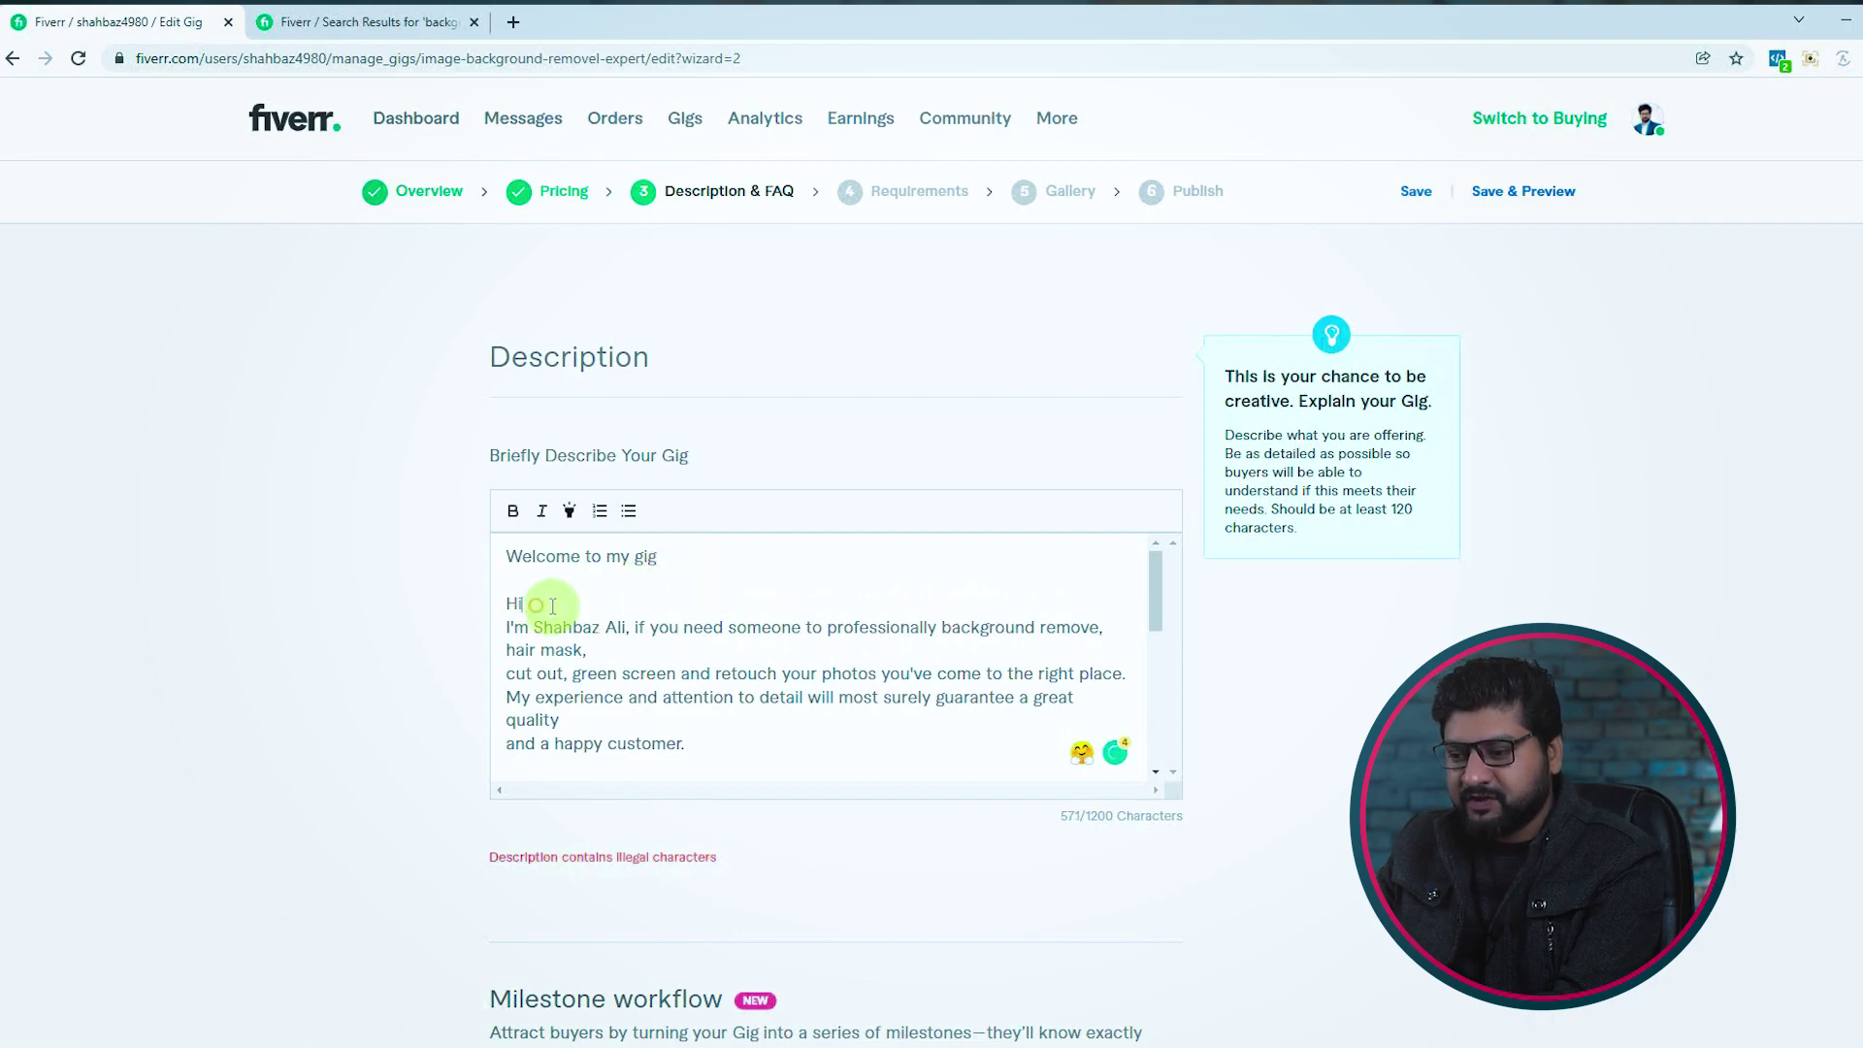
# Remove the commas after the seller's name and "hair mask", and the colon after "Specialized in"
pyautogui.click(627, 629)
pyautogui.press('BackSpace')
pyautogui.click(585, 650)
pyautogui.press('BackSpace')
pyautogui.press('BackSpace')
pyautogui.scroll(-1, 737, 651)
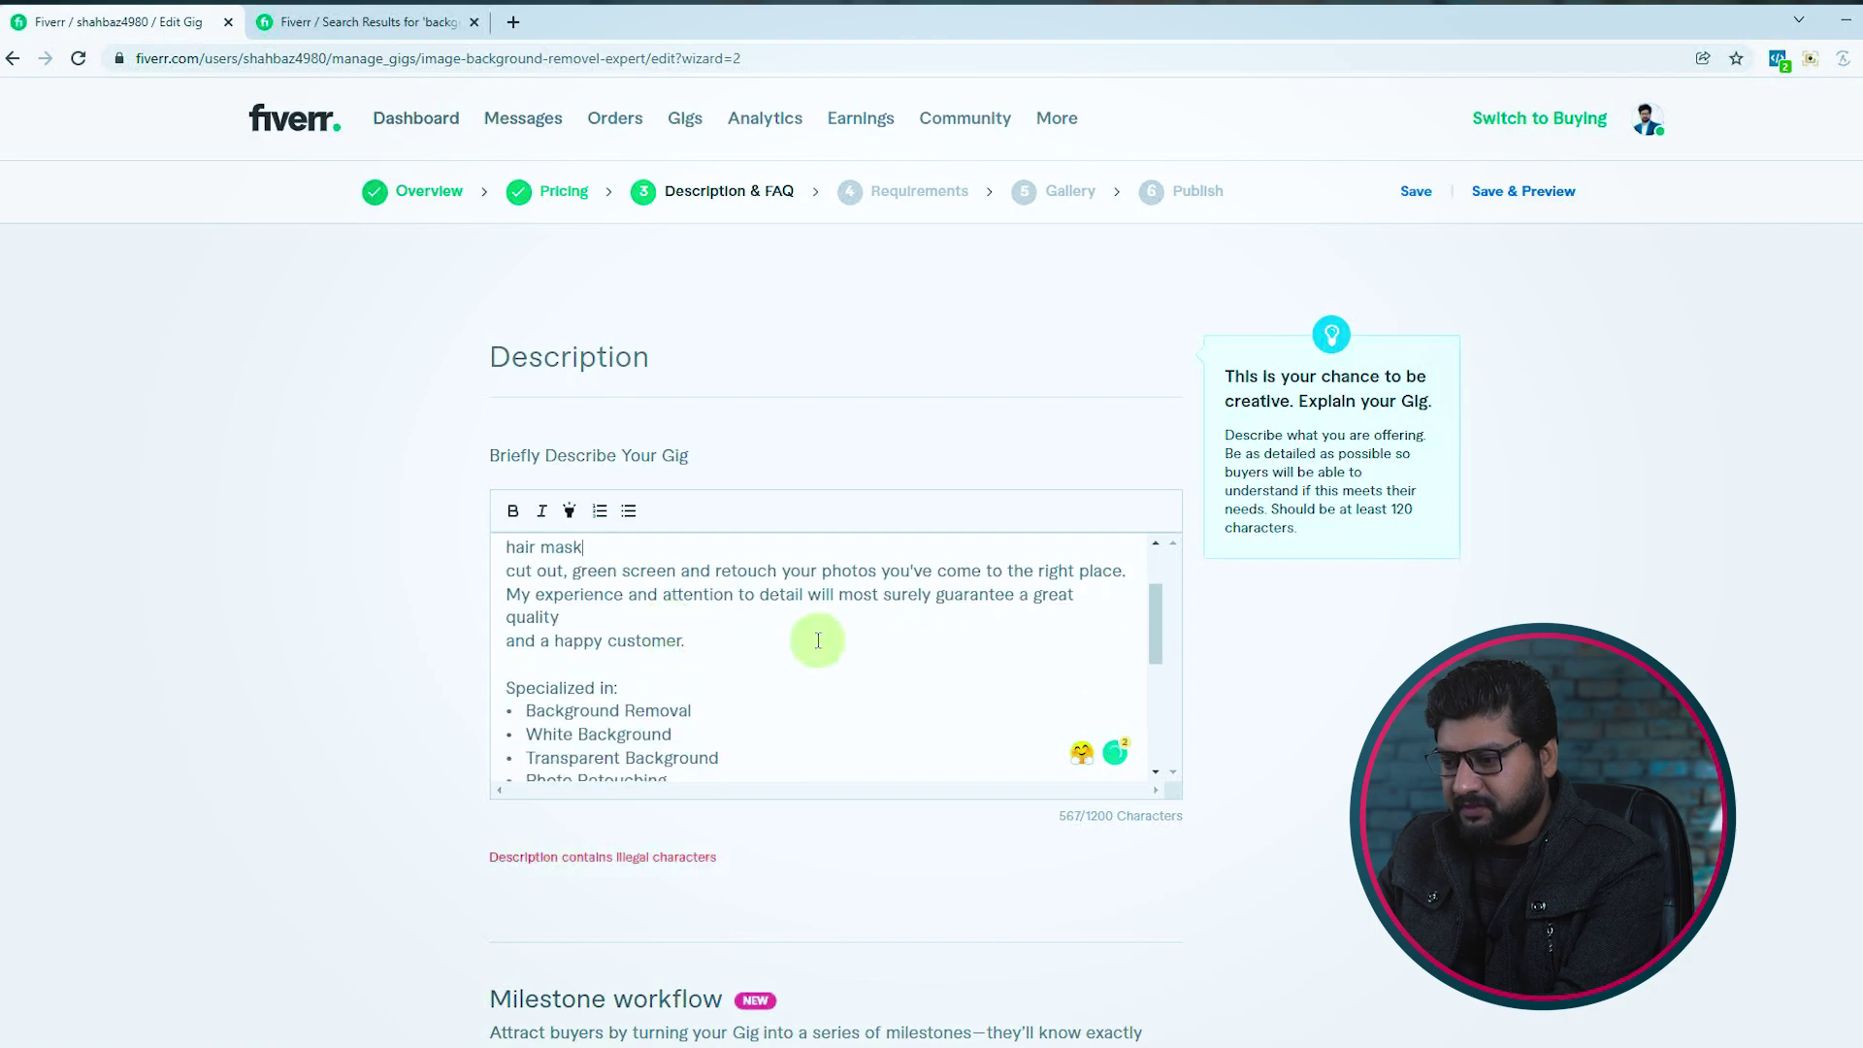
pyautogui.click(618, 687)
pyautogui.press('BackSpace')
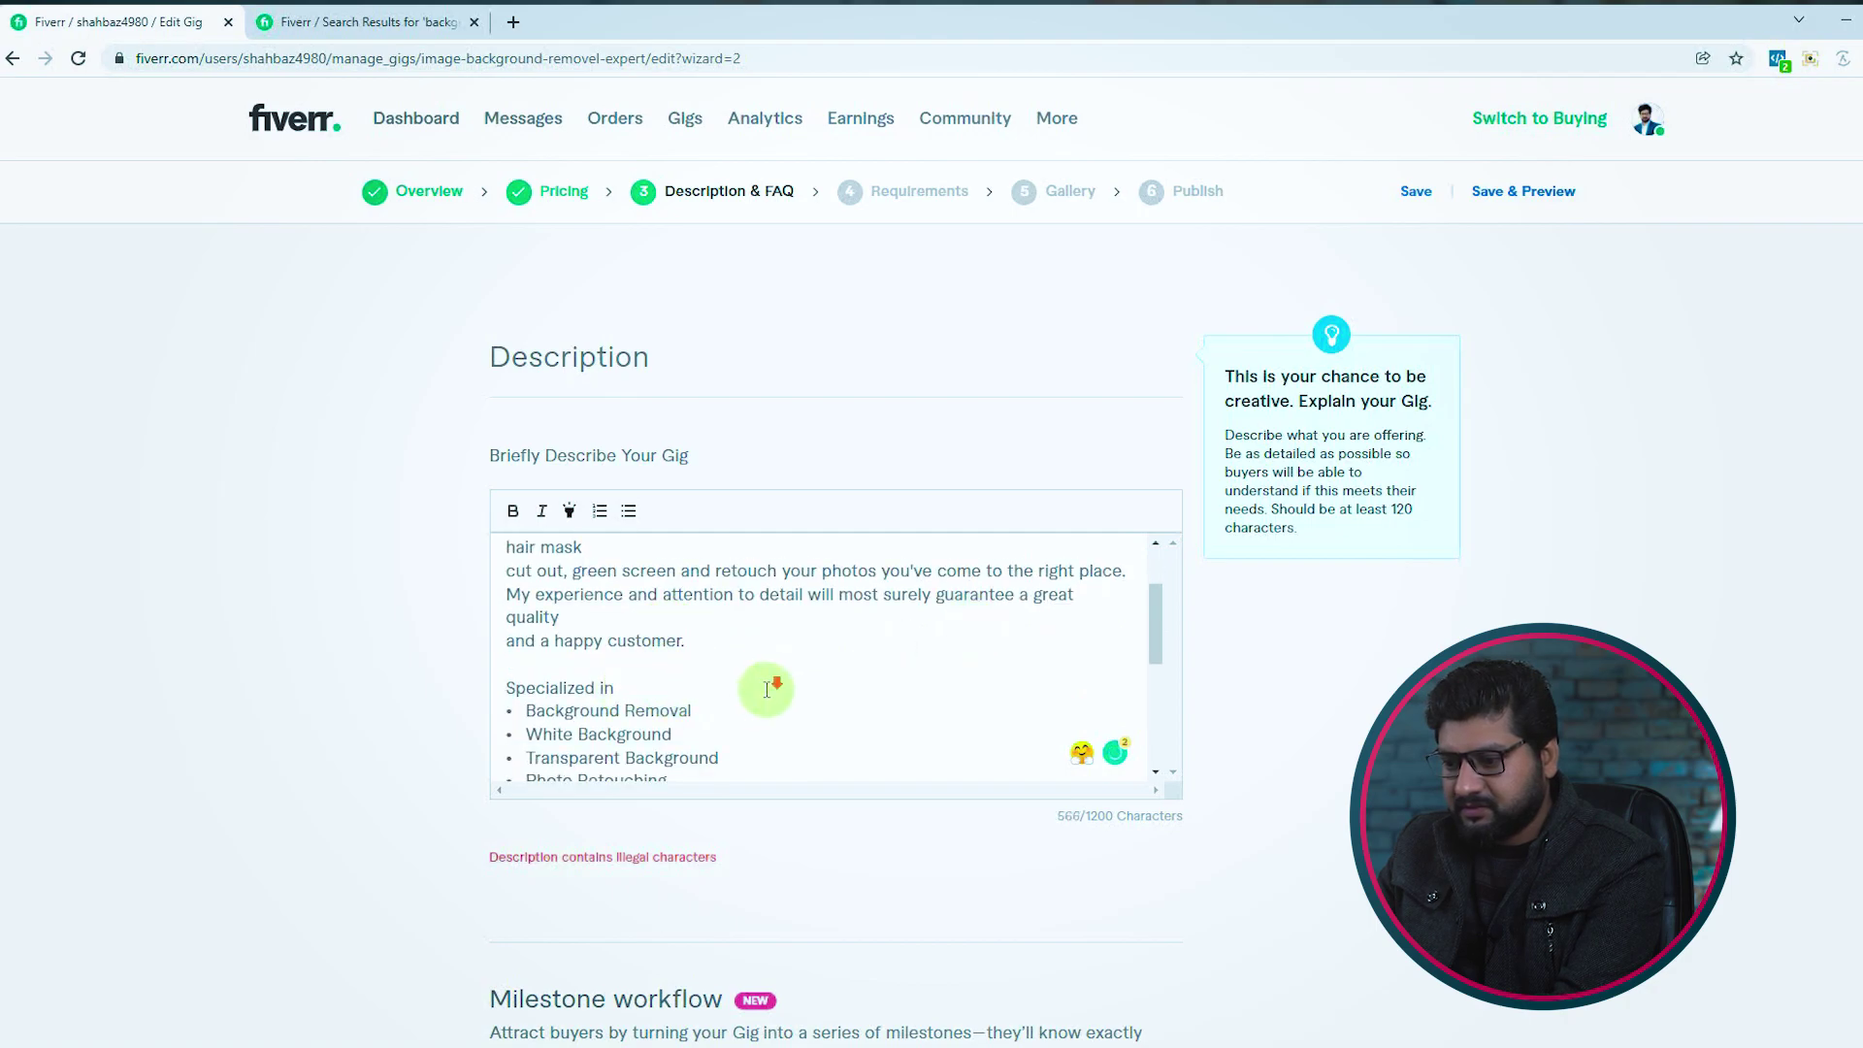
# Remove the bullets from the service lines "Background Removal" through "Straighten"
pyautogui.scroll(-1, 767, 689)
pyautogui.click(524, 609)
pyautogui.press('BackSpace')
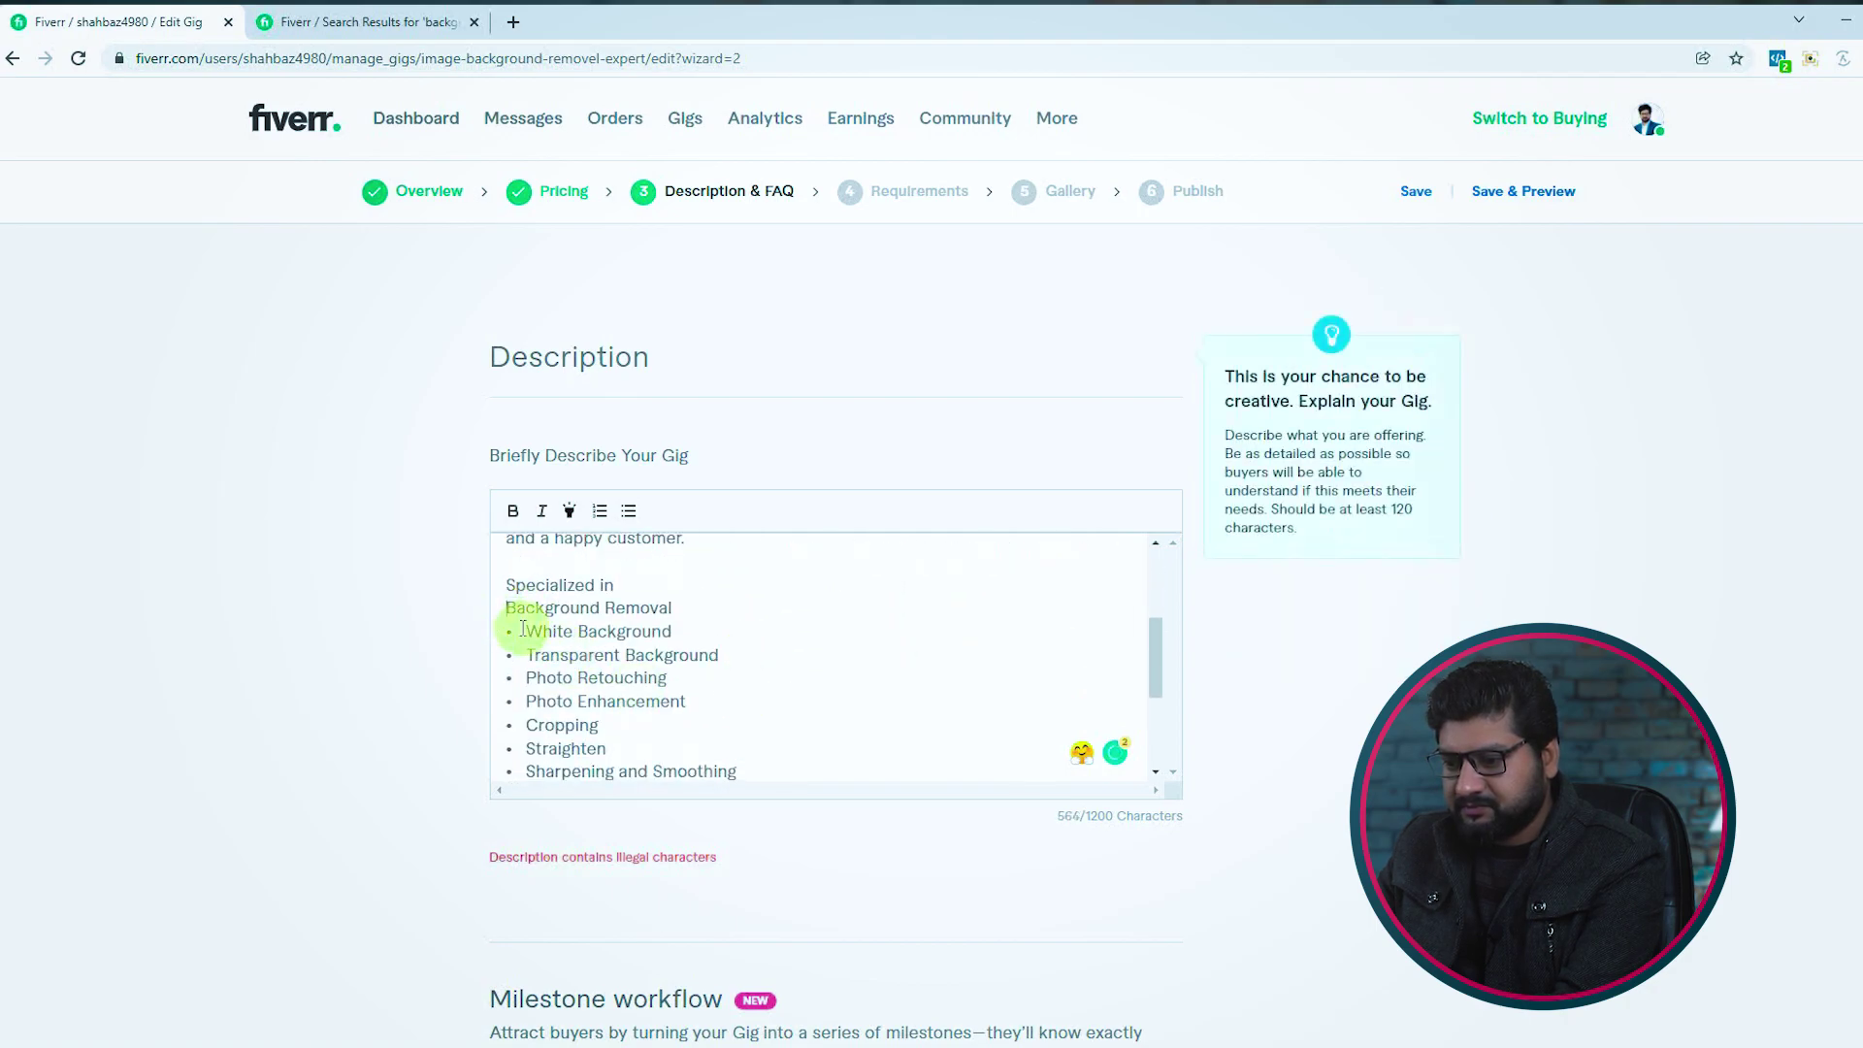
pyautogui.click(521, 631)
pyautogui.press('BackSpace')
pyautogui.click(522, 654)
pyautogui.press('BackSpace')
pyautogui.click(521, 677)
pyautogui.press('BackSpace')
pyautogui.click(516, 698)
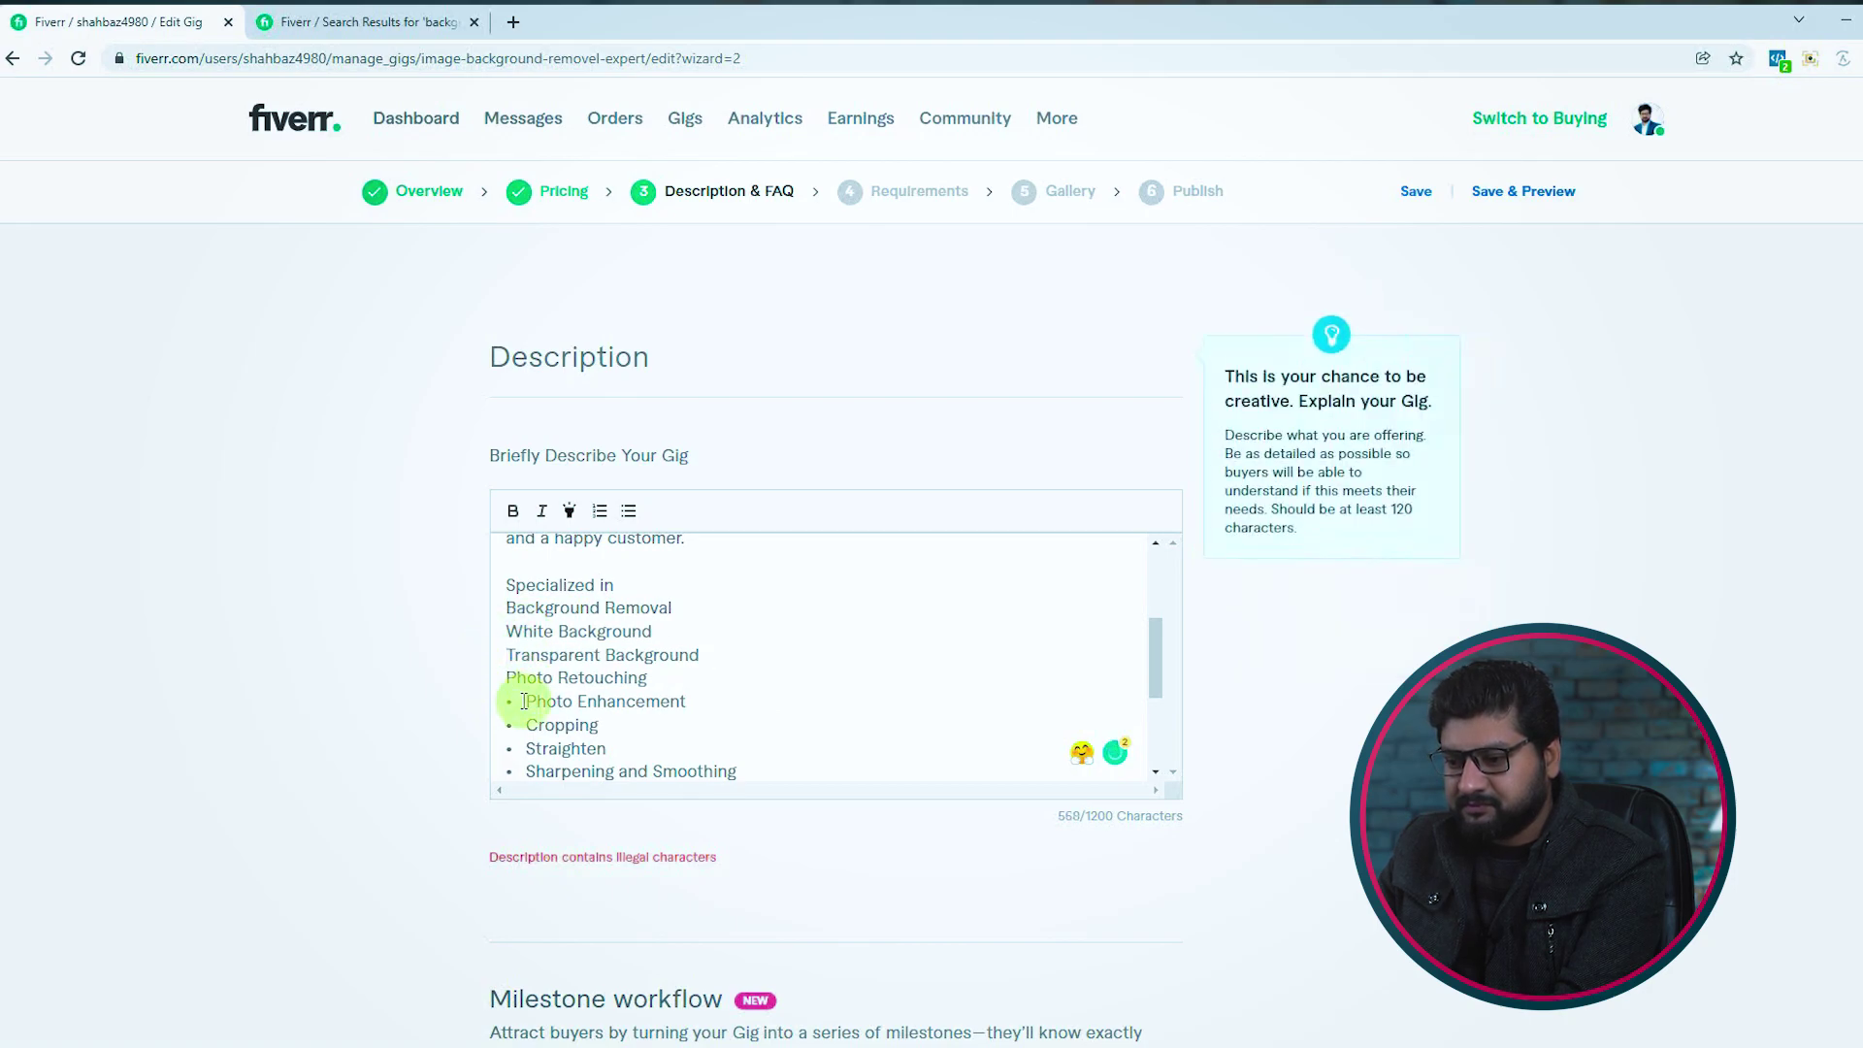
pyautogui.press('BackSpace')
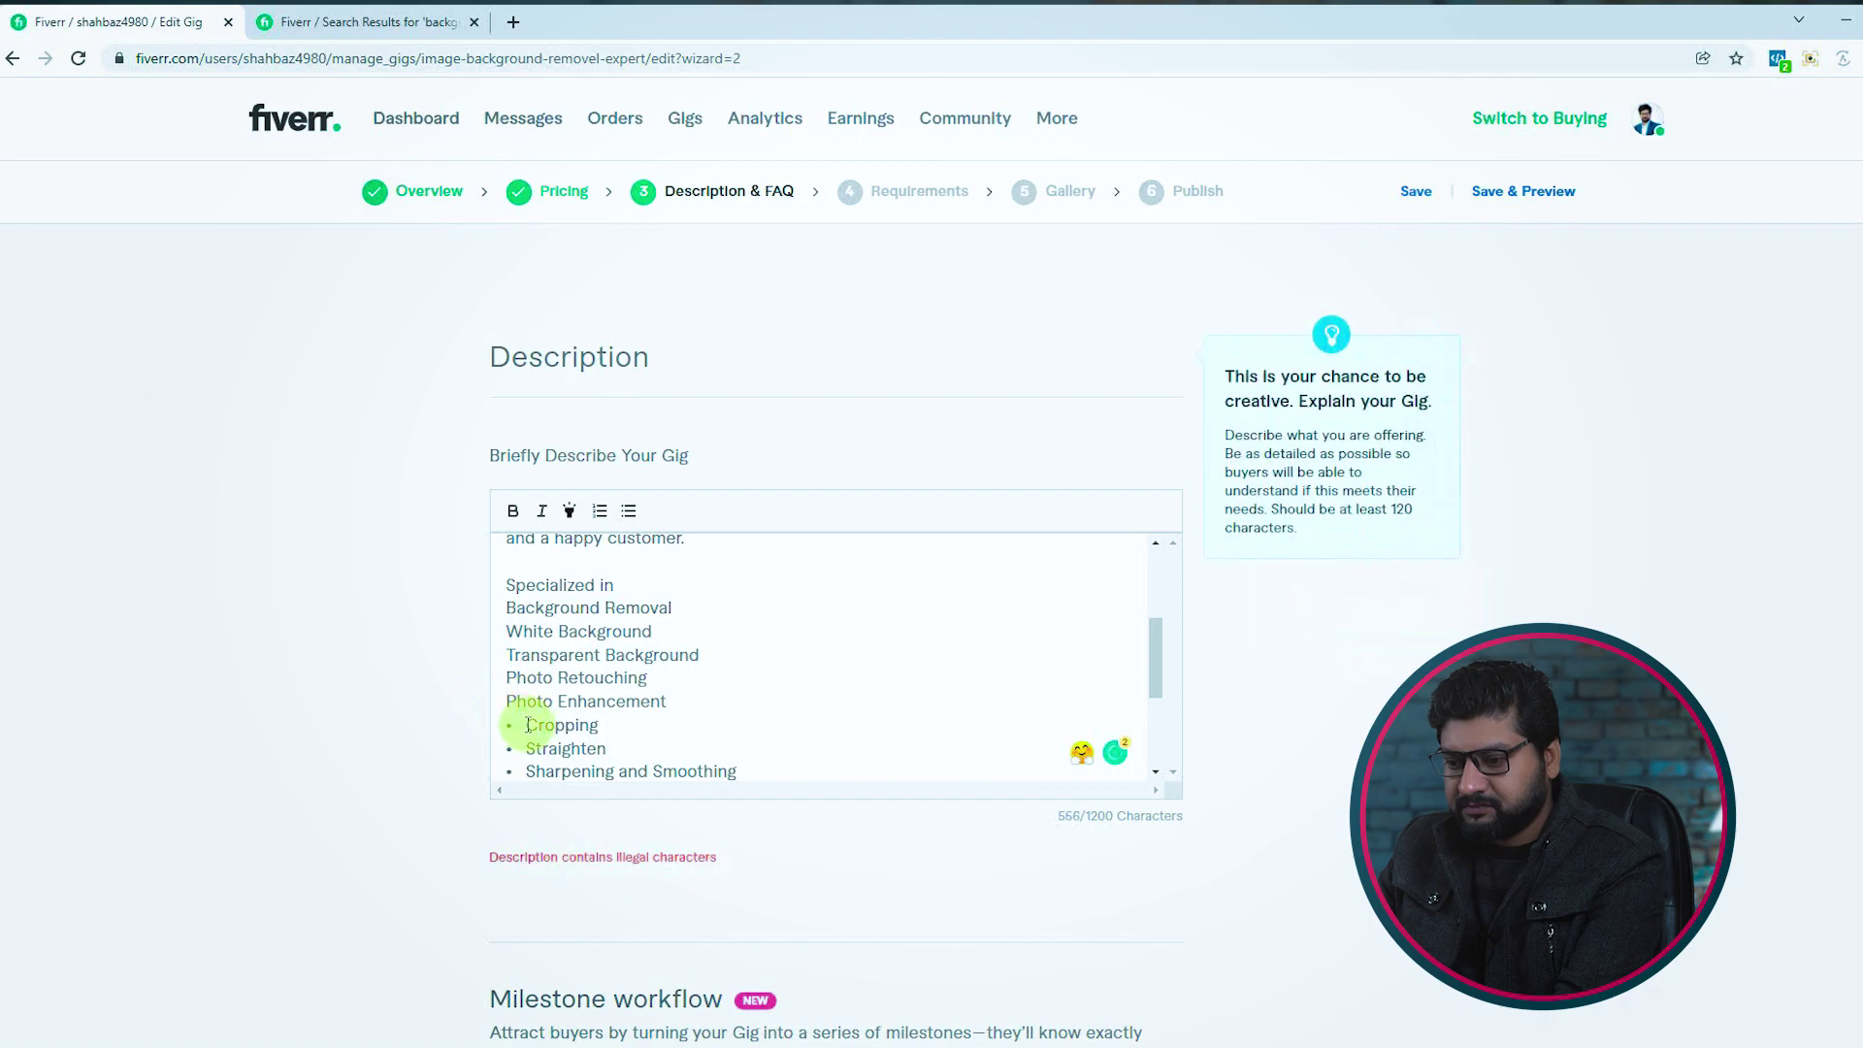
pyautogui.click(482, 732)
pyautogui.press('BackSpace')
pyautogui.click(529, 747)
pyautogui.press('BackSpace')
# Remove the bullets from the service lines "Sharpening and Smoothing" through "Social Media Post Design"
pyautogui.click(521, 769)
pyautogui.moveTo(524, 770); pyautogui.dragTo(499, 694)
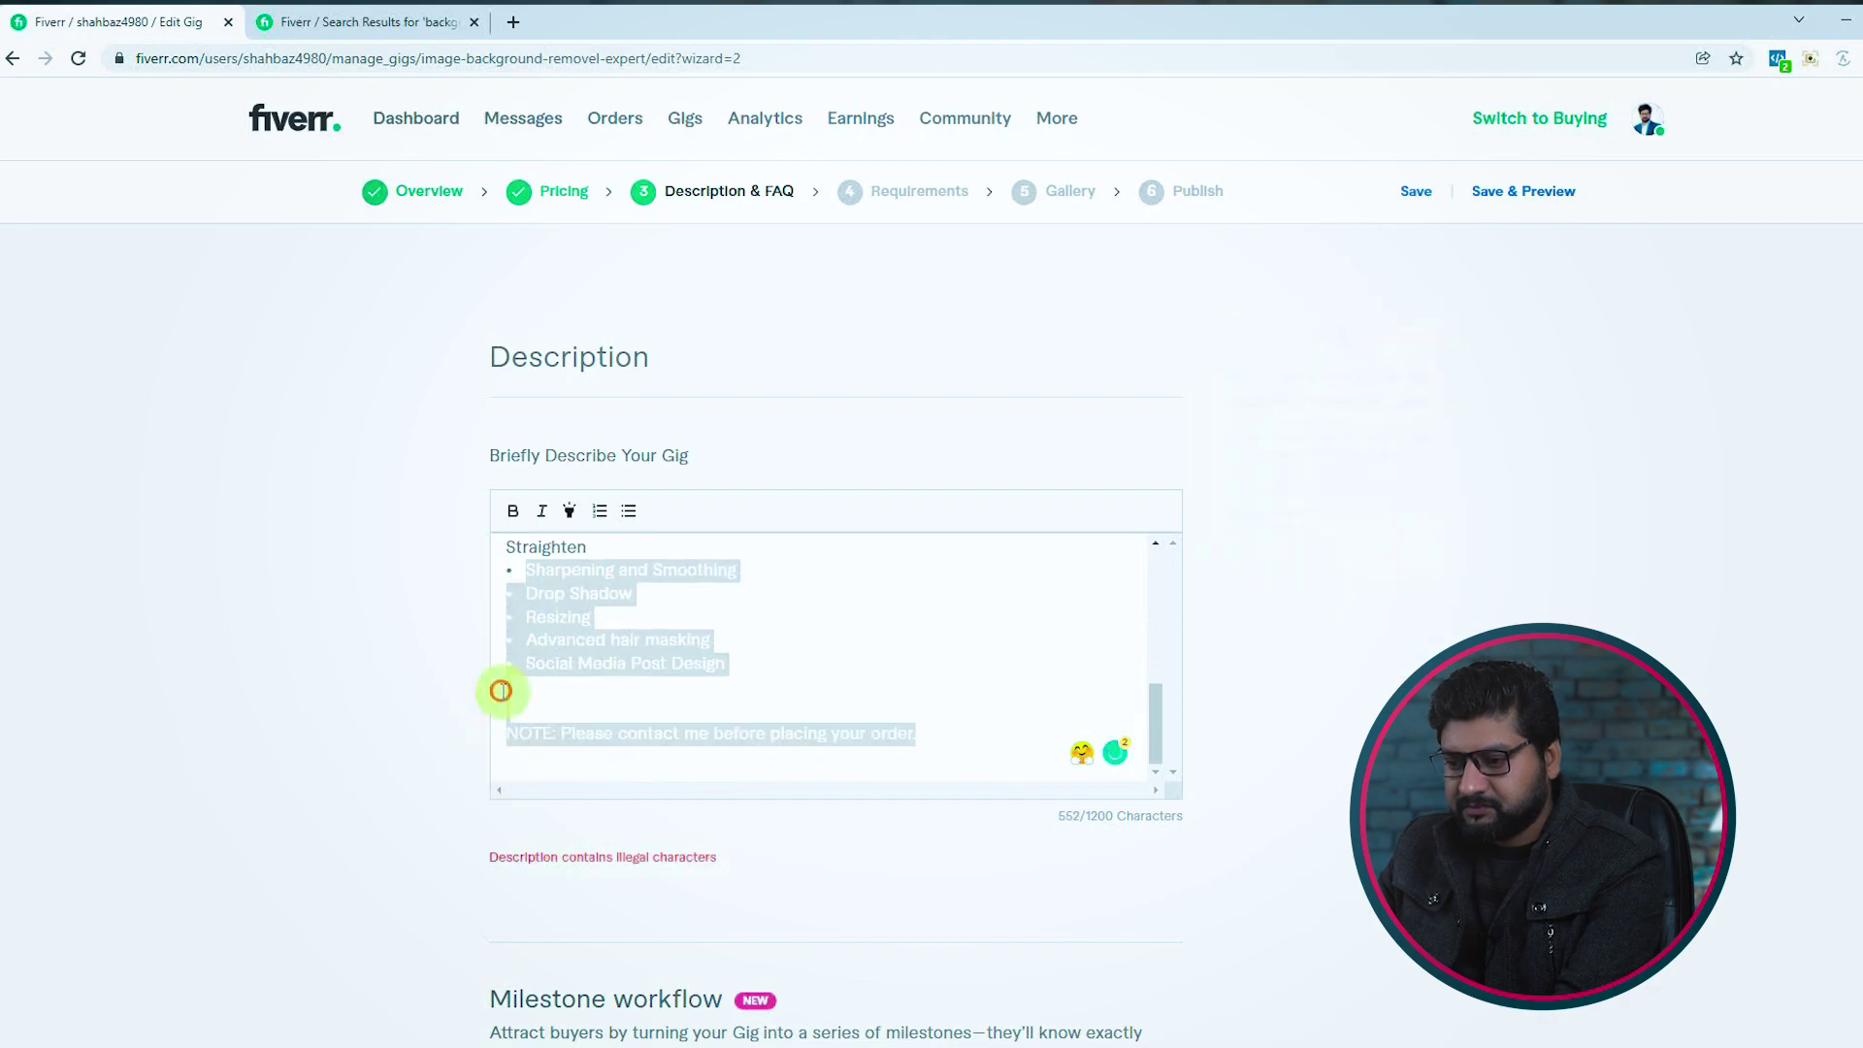
pyautogui.click(520, 568)
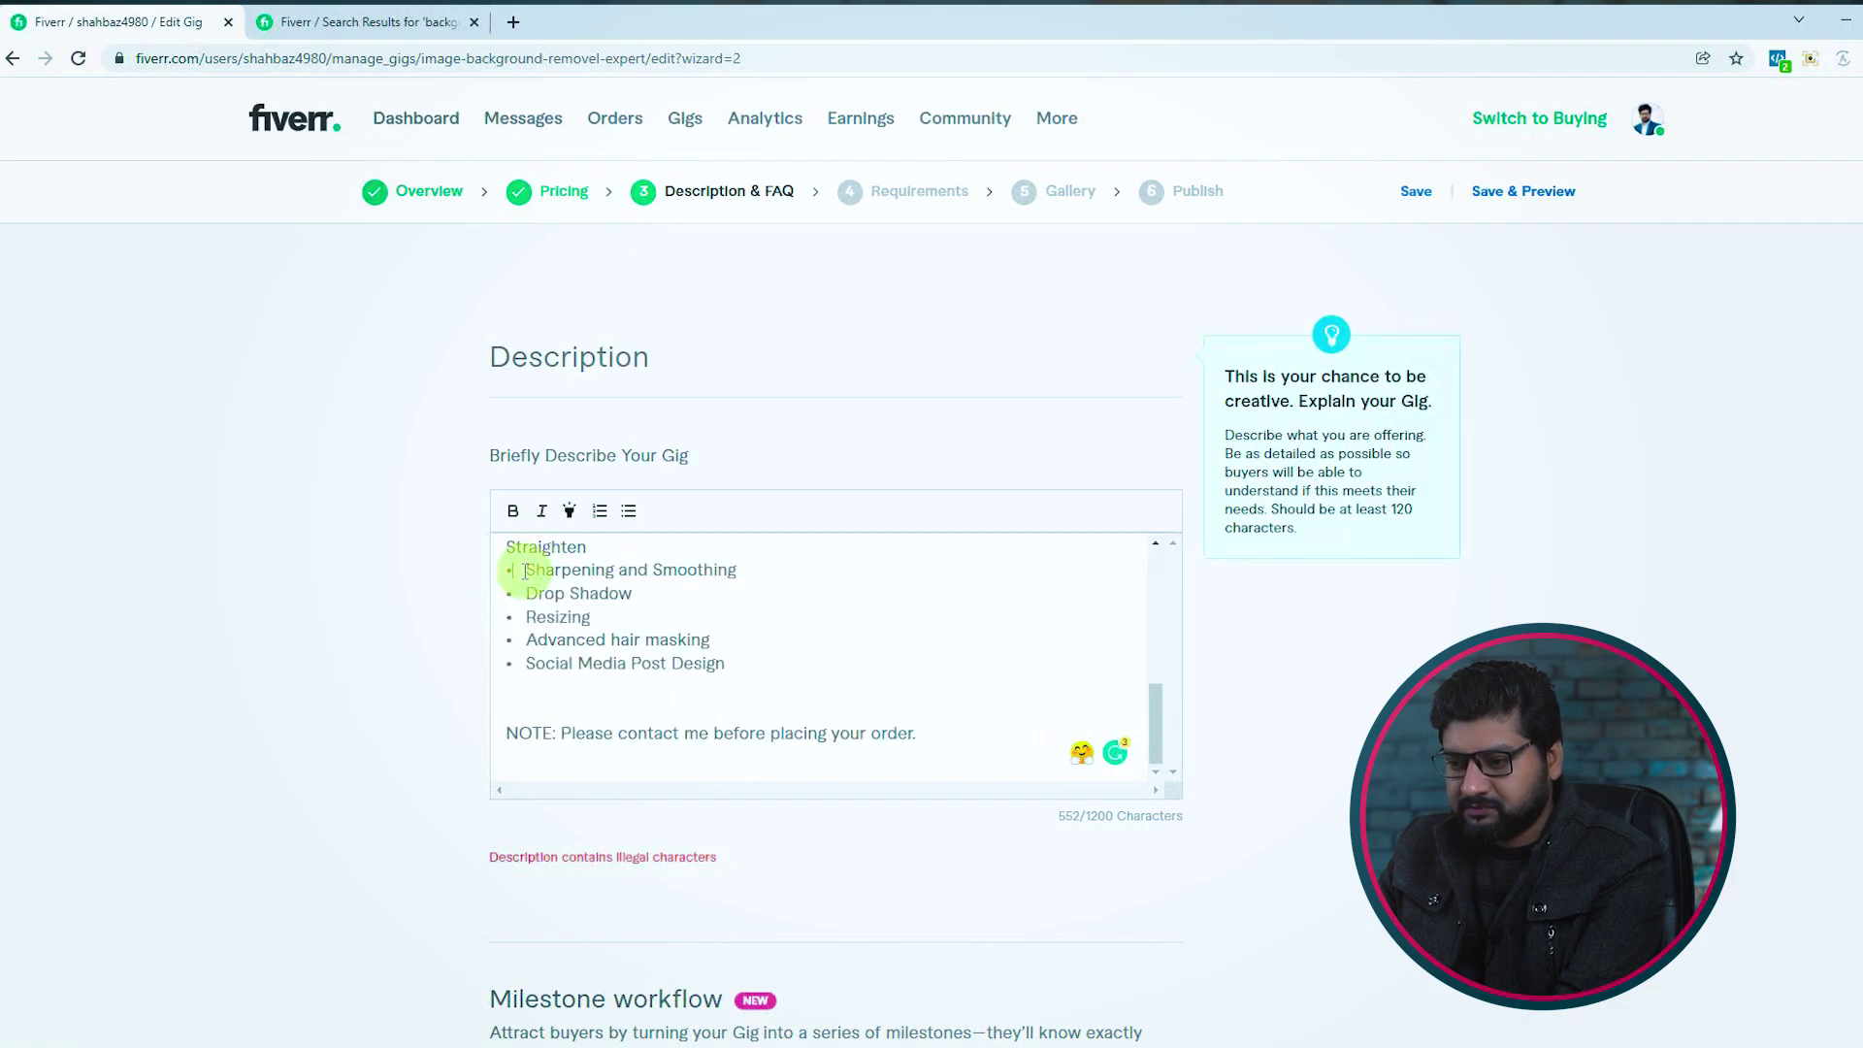
pyautogui.press('BackSpace')
pyautogui.click(524, 593)
pyautogui.press('BackSpace')
pyautogui.click(524, 618)
pyautogui.press('BackSpace')
pyautogui.click(525, 640)
pyautogui.press('BackSpace')
pyautogui.click(524, 663)
pyautogui.press('BackSpace')
# Remove the colon after "NOTE" and the period at the end of the closing note
pyautogui.press('BackSpace')
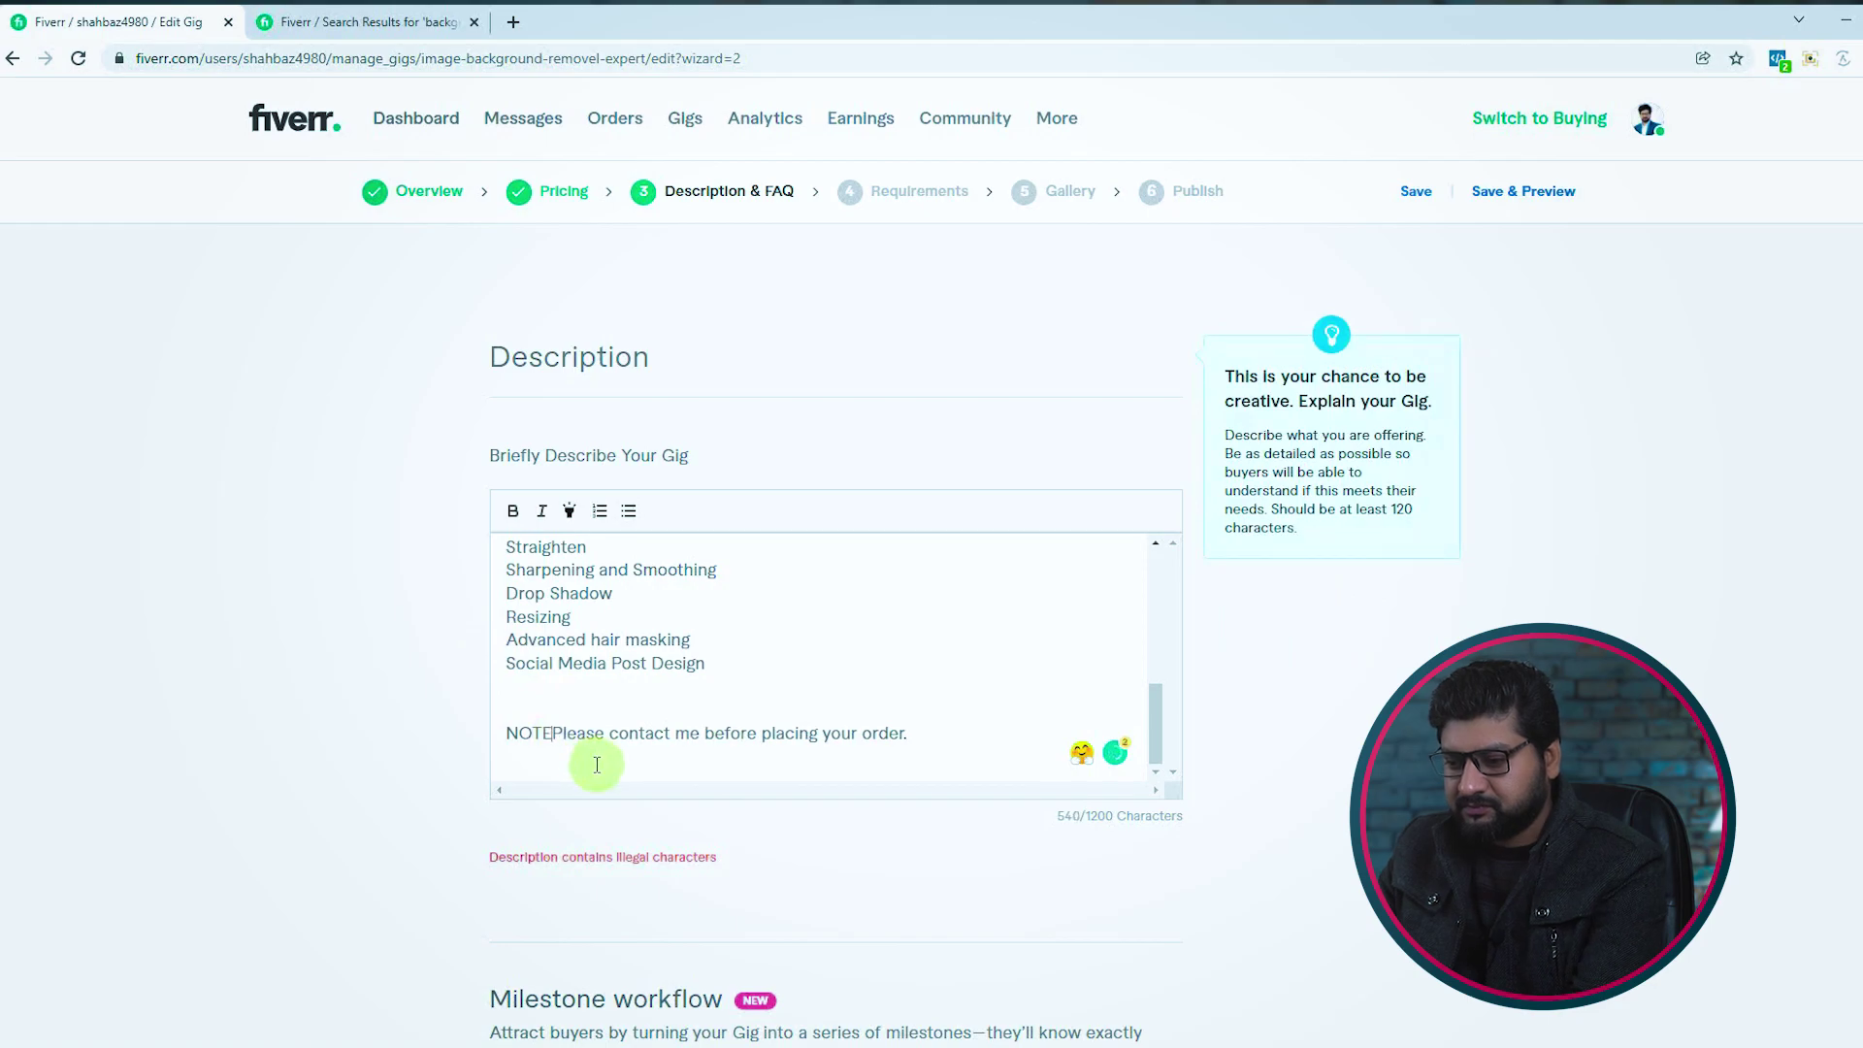
pyautogui.click(923, 735)
pyautogui.press('BackSpace')
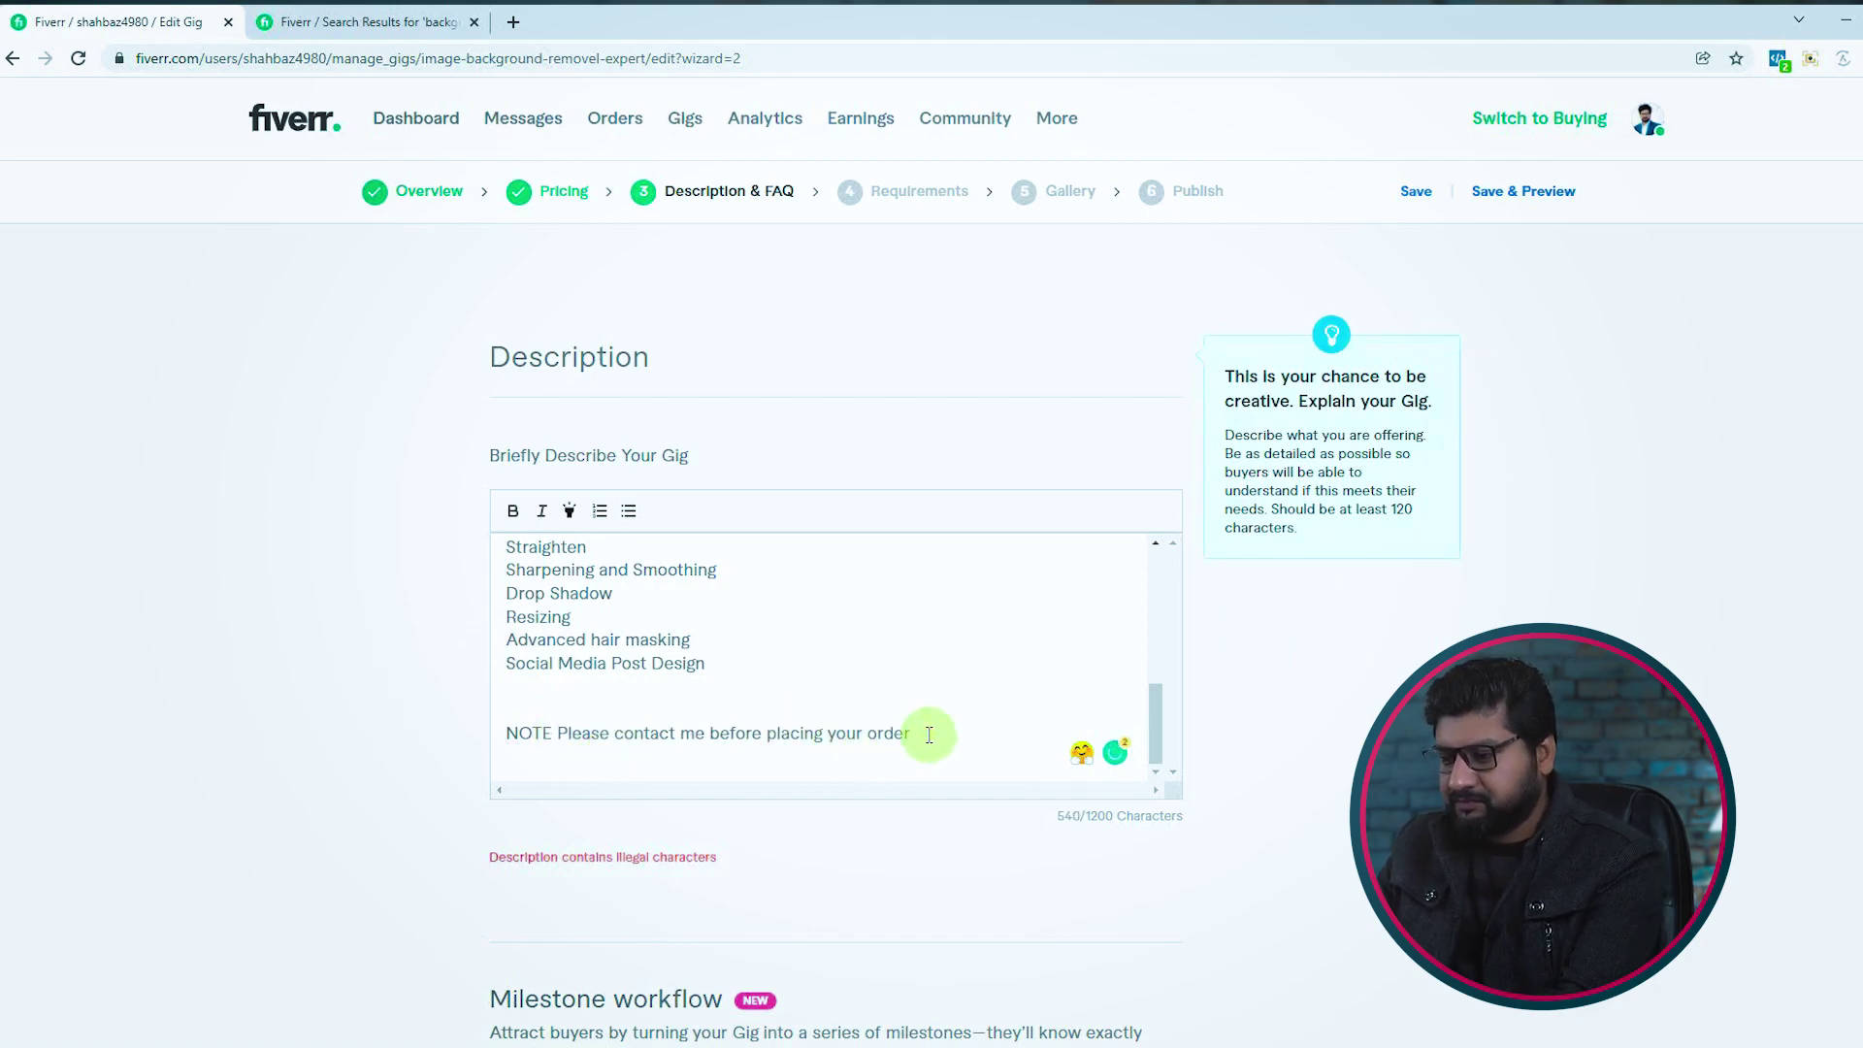
# Make the word "NOTE" and the "Specialized in" heading bold and highlighted
pyautogui.moveTo(559, 733); pyautogui.dragTo(501, 729)
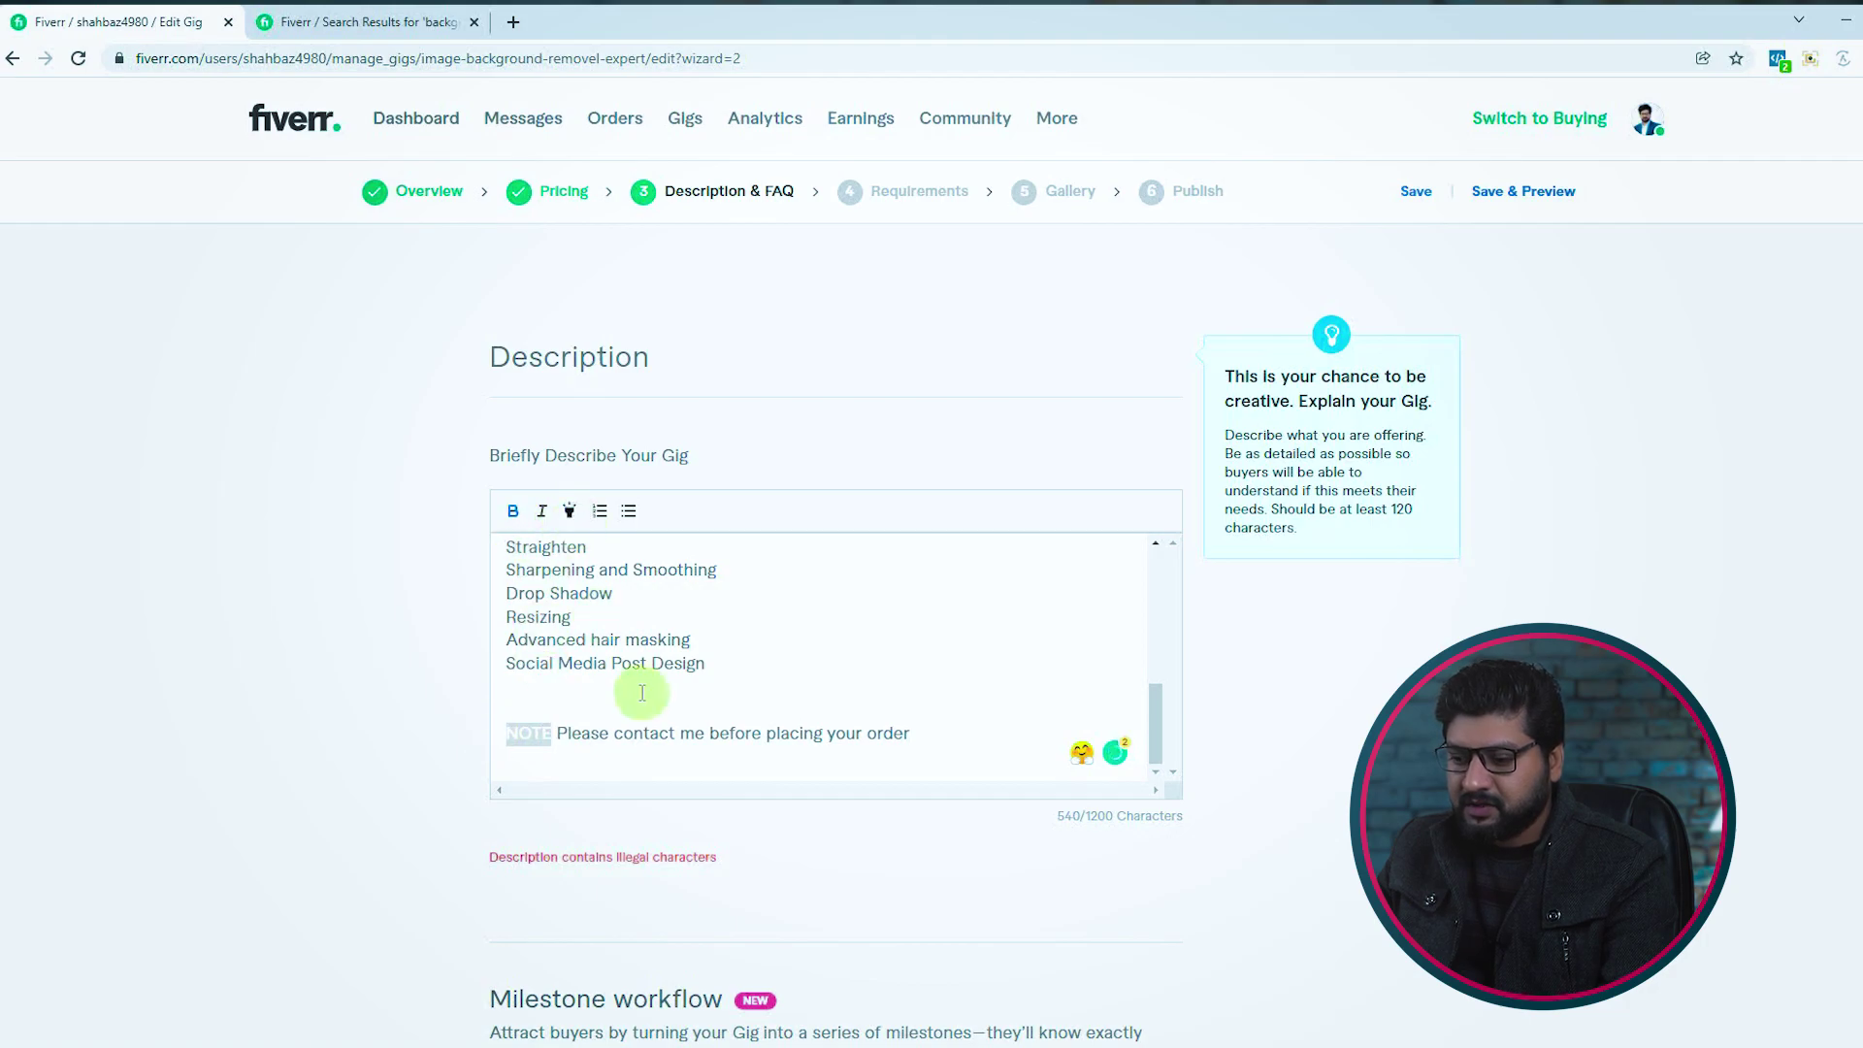
pyautogui.scroll(3, 652, 697)
pyautogui.scroll(3, 663, 697)
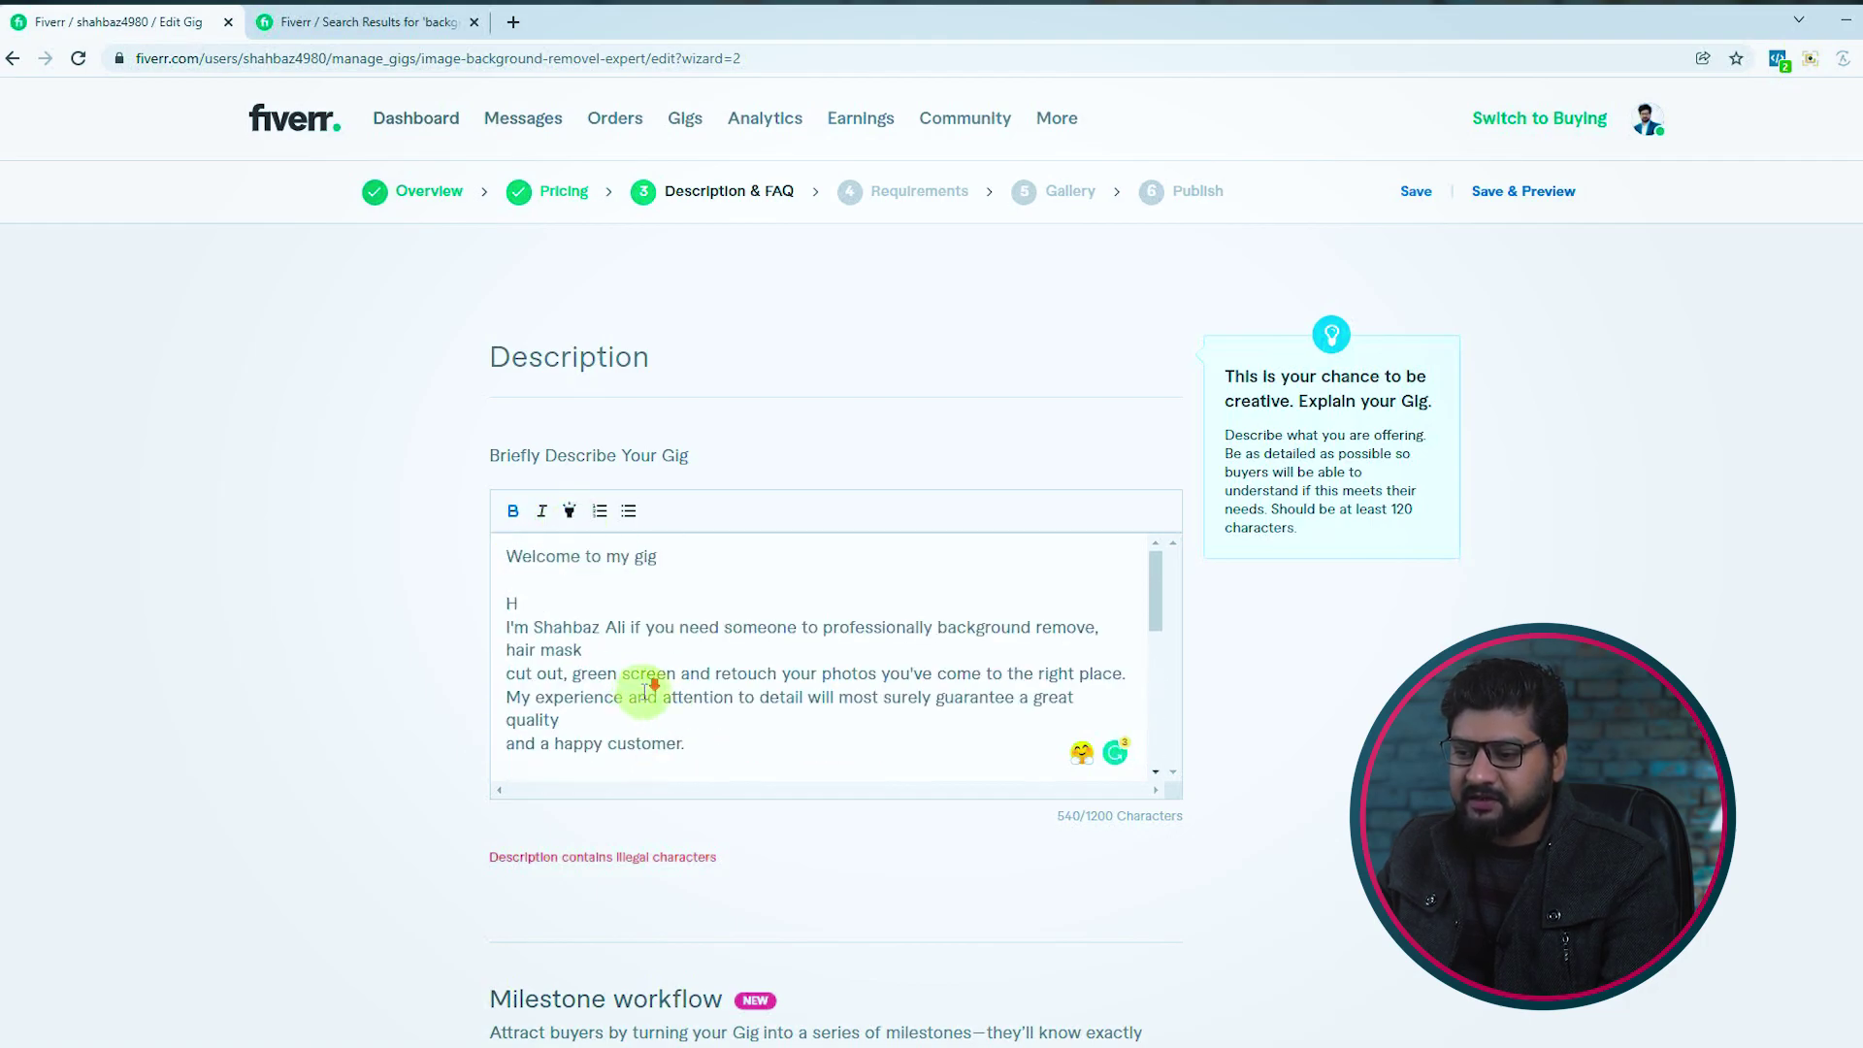
pyautogui.scroll(-3, 631, 660)
pyautogui.moveTo(624, 584); pyautogui.dragTo(501, 584)
pyautogui.click(512, 507)
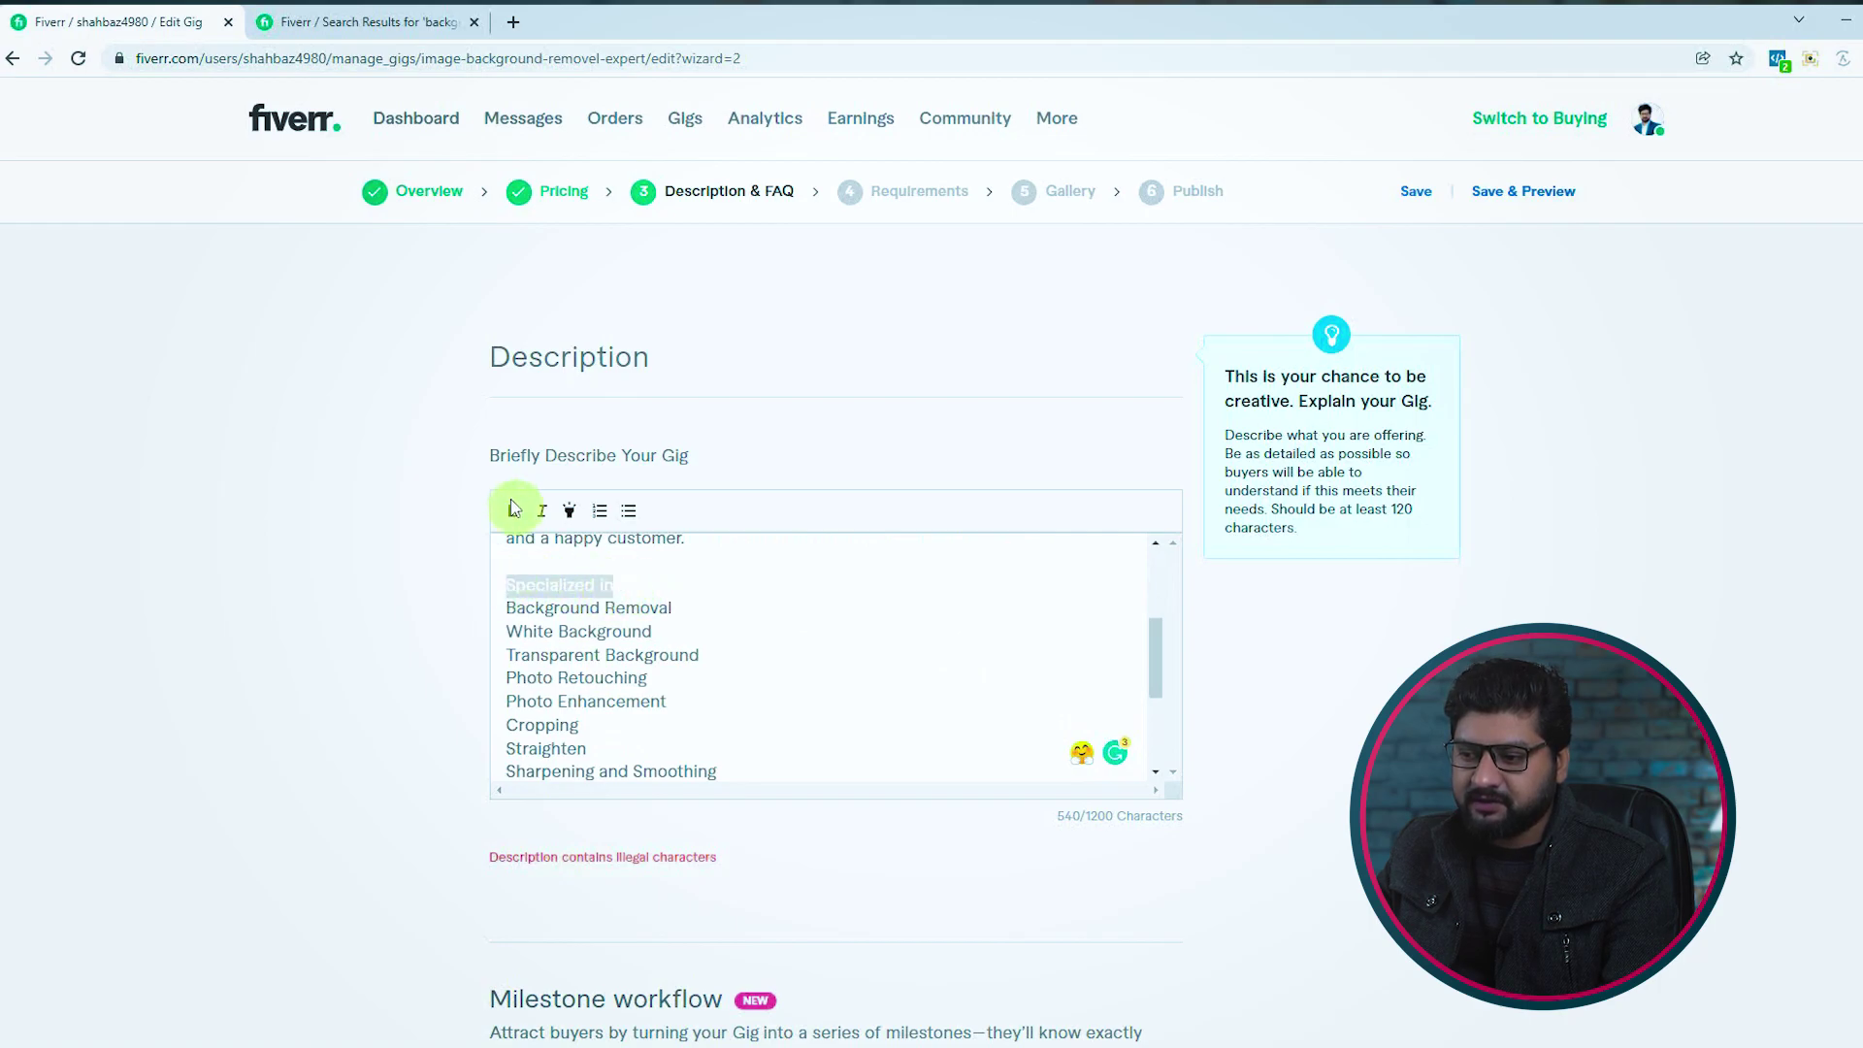
pyautogui.click(574, 515)
# Restore the missing letter in the "Hi" greeting and make "Welcome to my gig" bold
pyautogui.scroll(3, 708, 612)
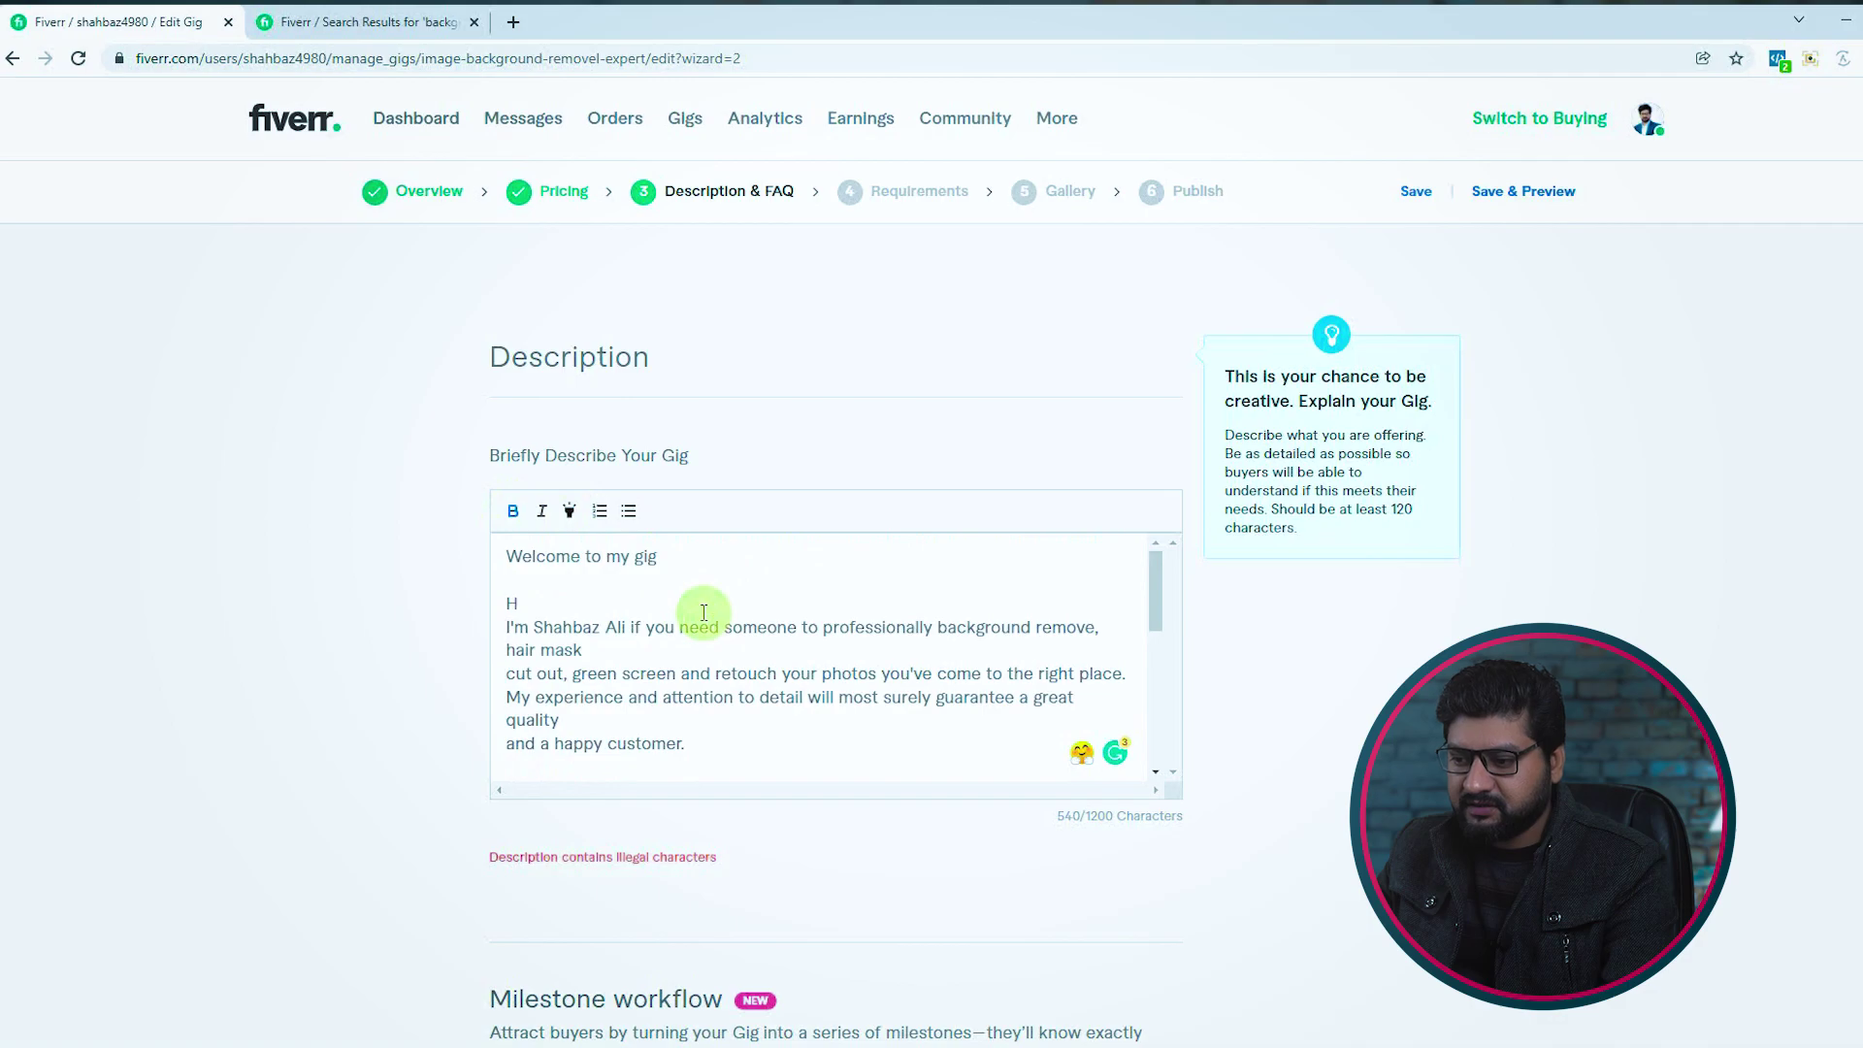
pyautogui.click(534, 600)
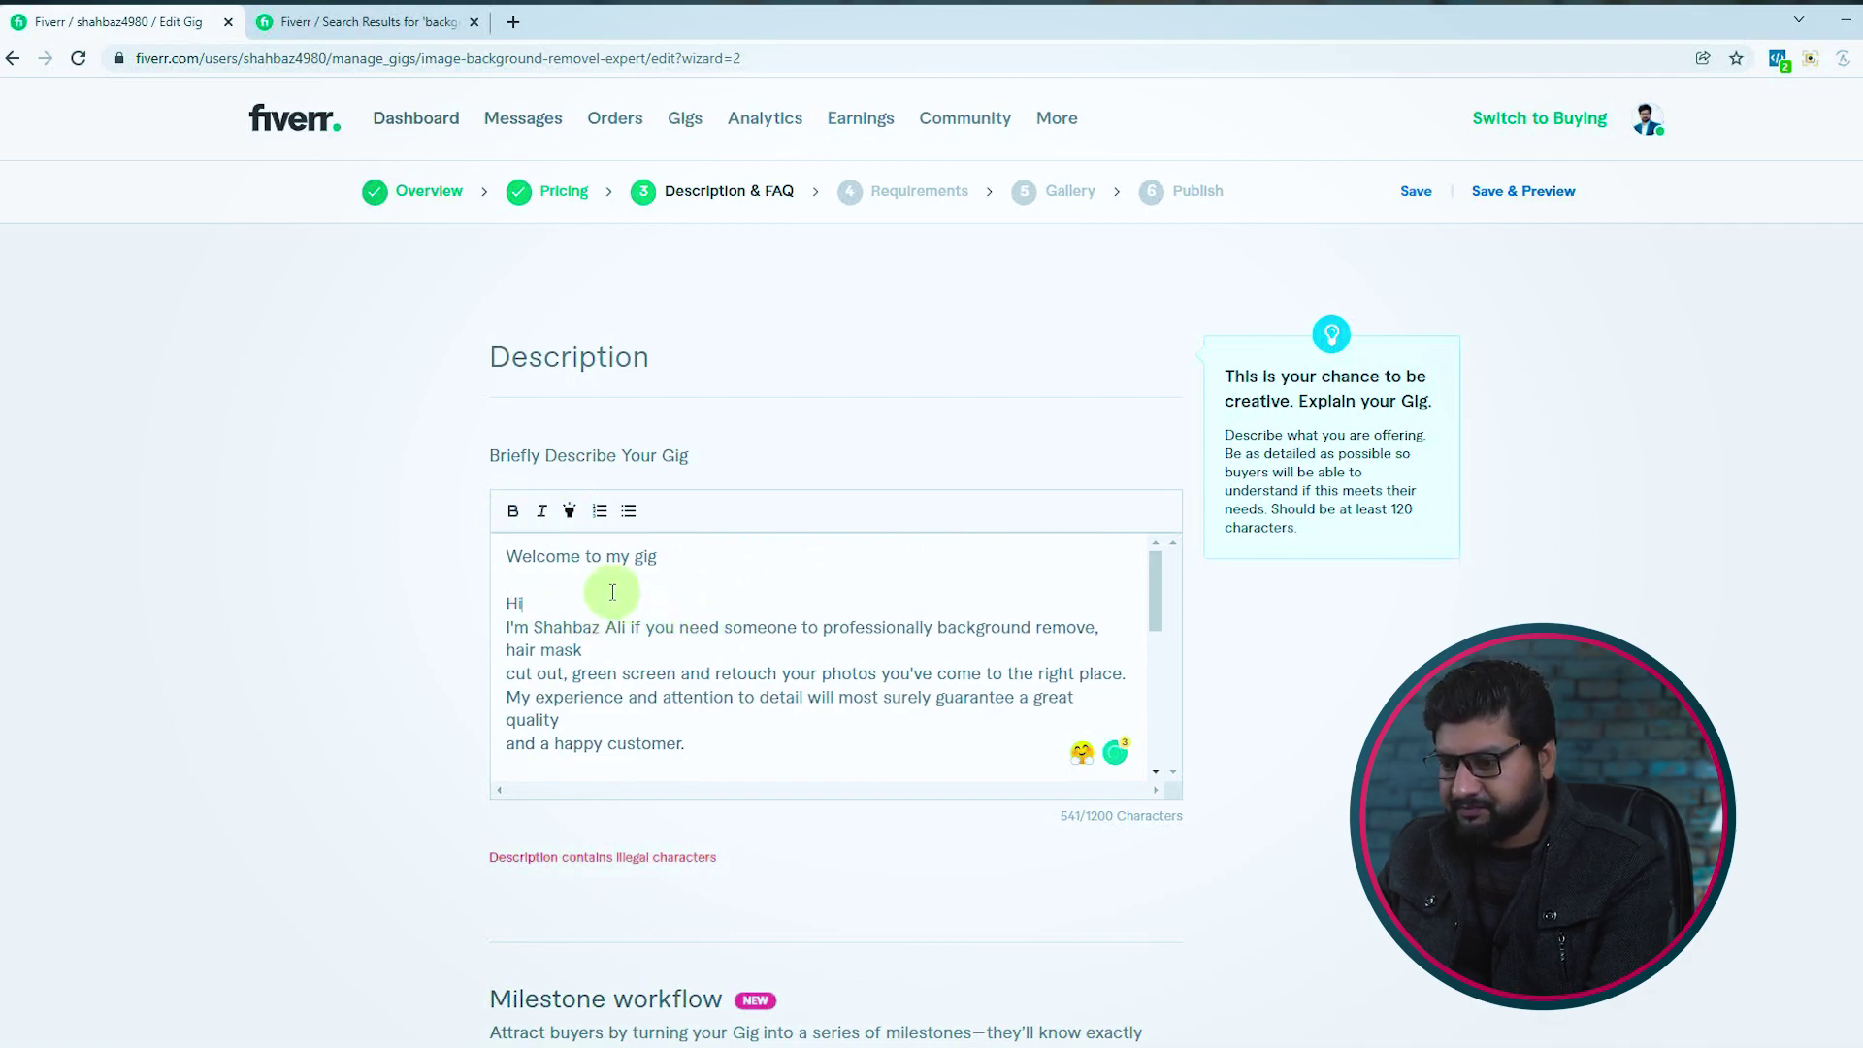
pyautogui.moveTo(658, 559); pyautogui.dragTo(508, 557)
pyautogui.click(506, 510)
# Delete the trailing blank line below the "NOTE" sentence at the end of the description
pyautogui.scroll(-5, 805, 580)
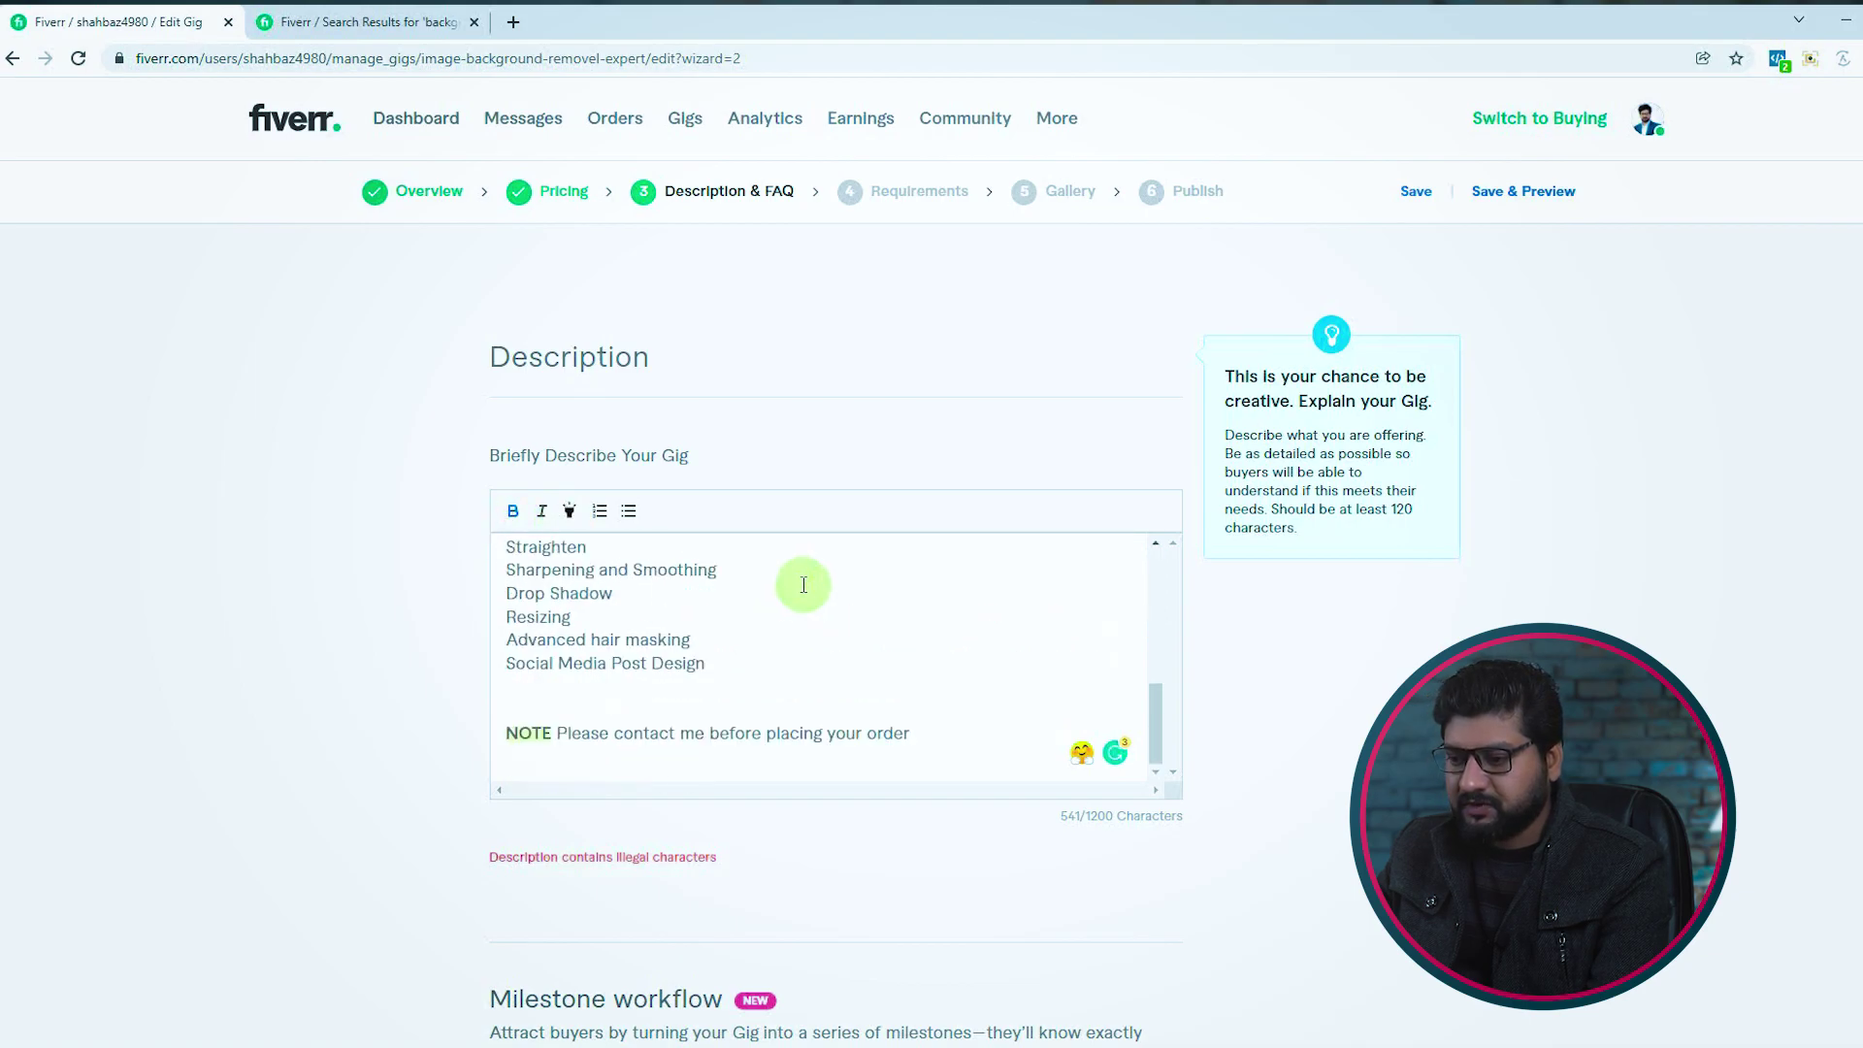
pyautogui.scroll(-3, 820, 624)
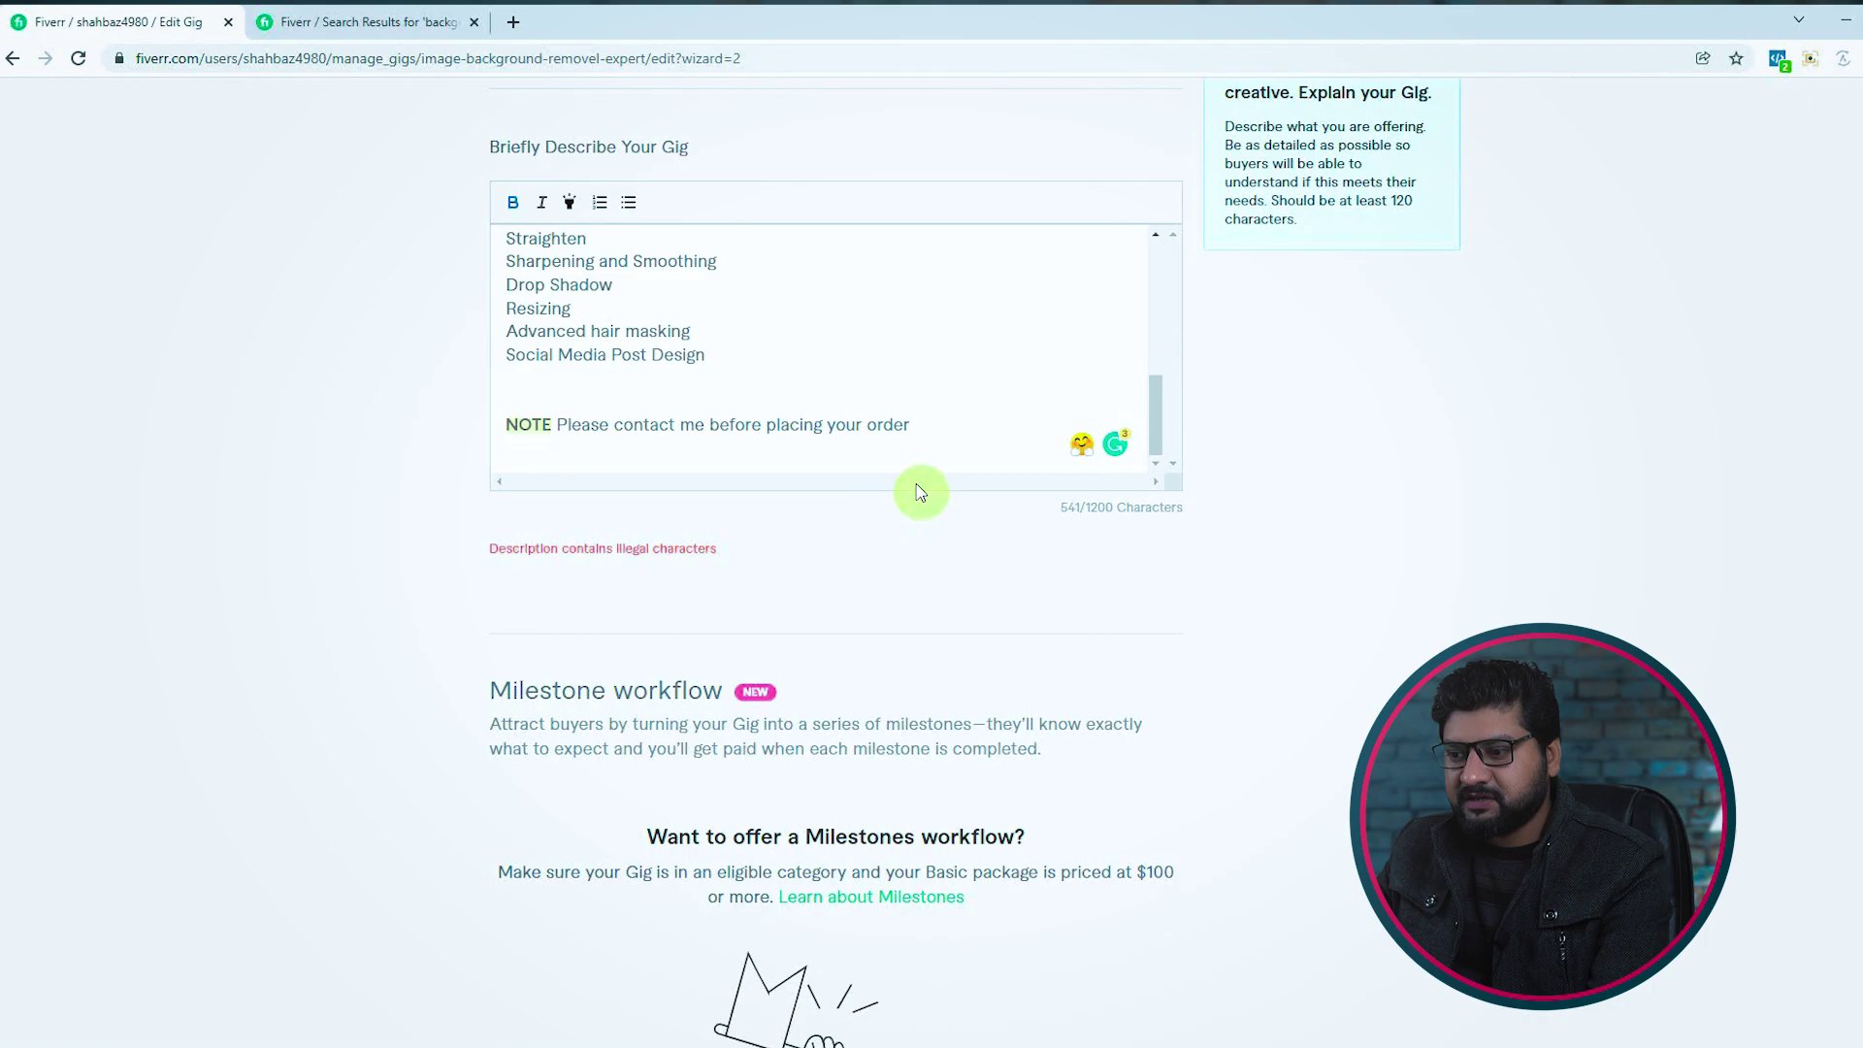
pyautogui.scroll(-3, 920, 492)
pyautogui.scroll(-5, 999, 495)
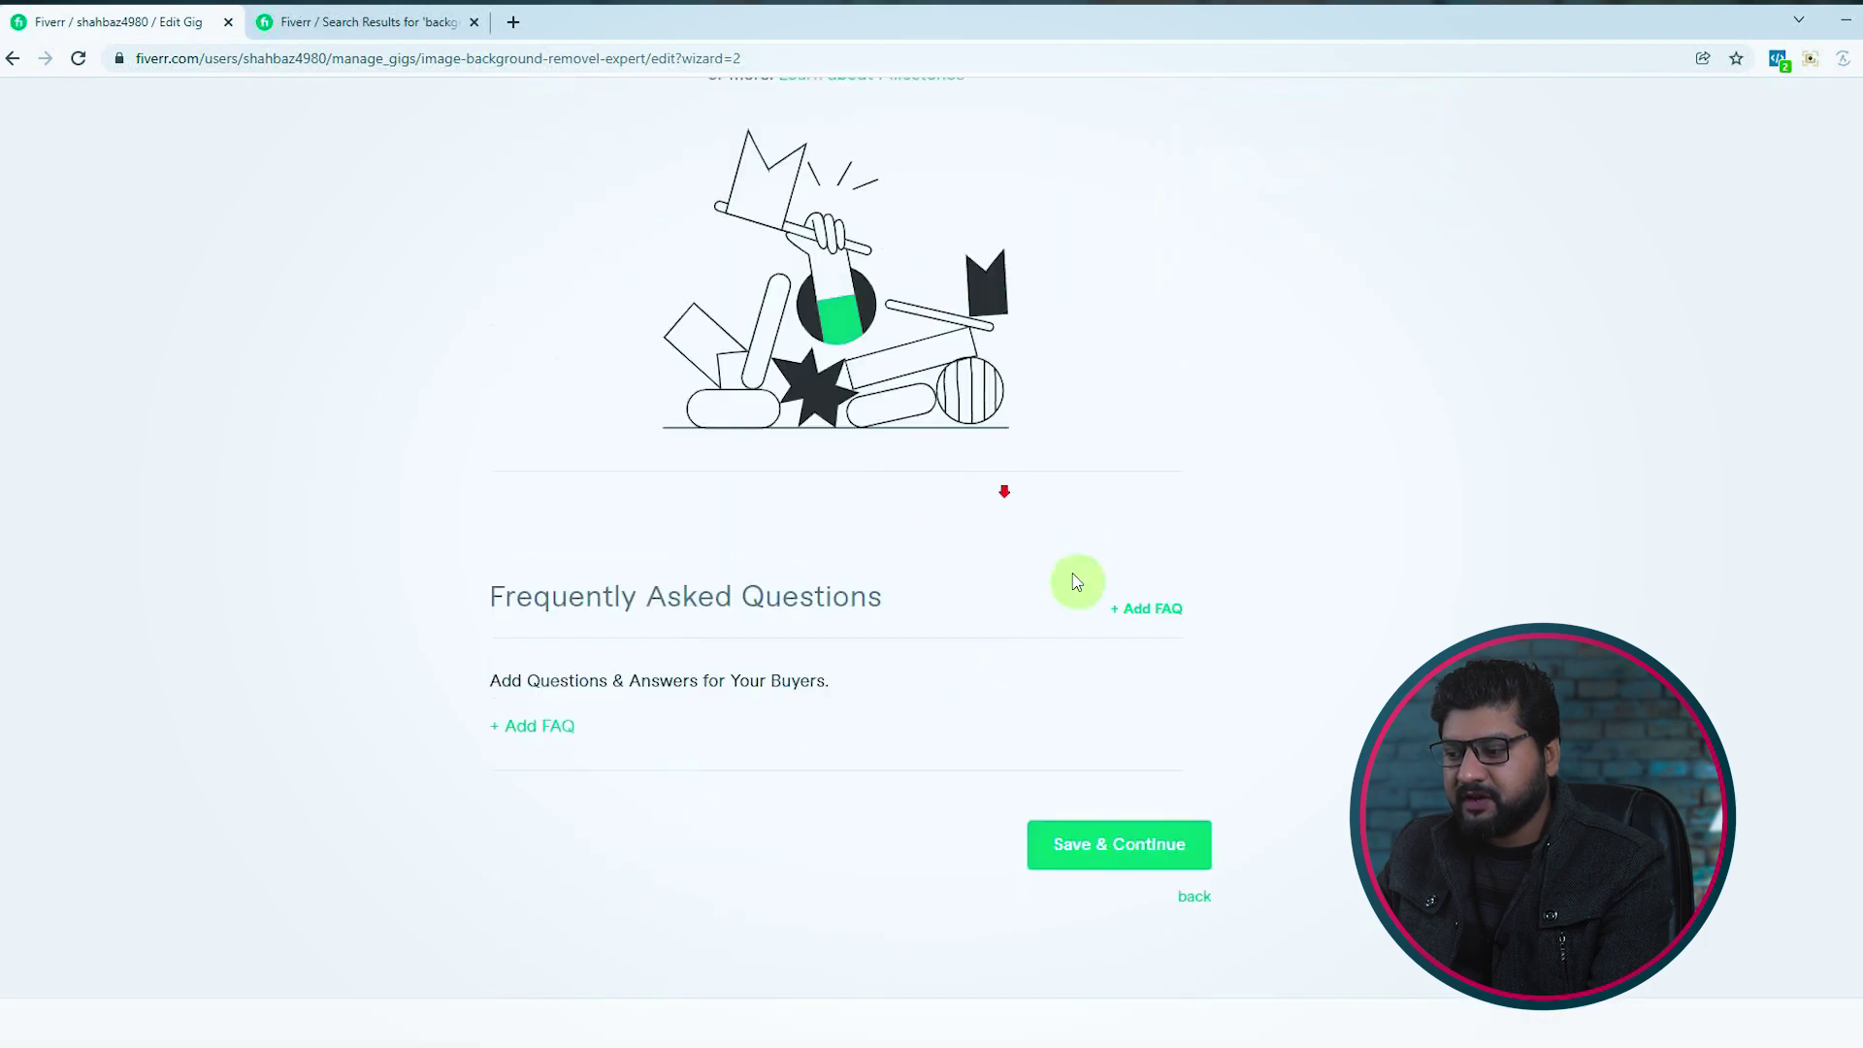
pyautogui.scroll(7, 1132, 602)
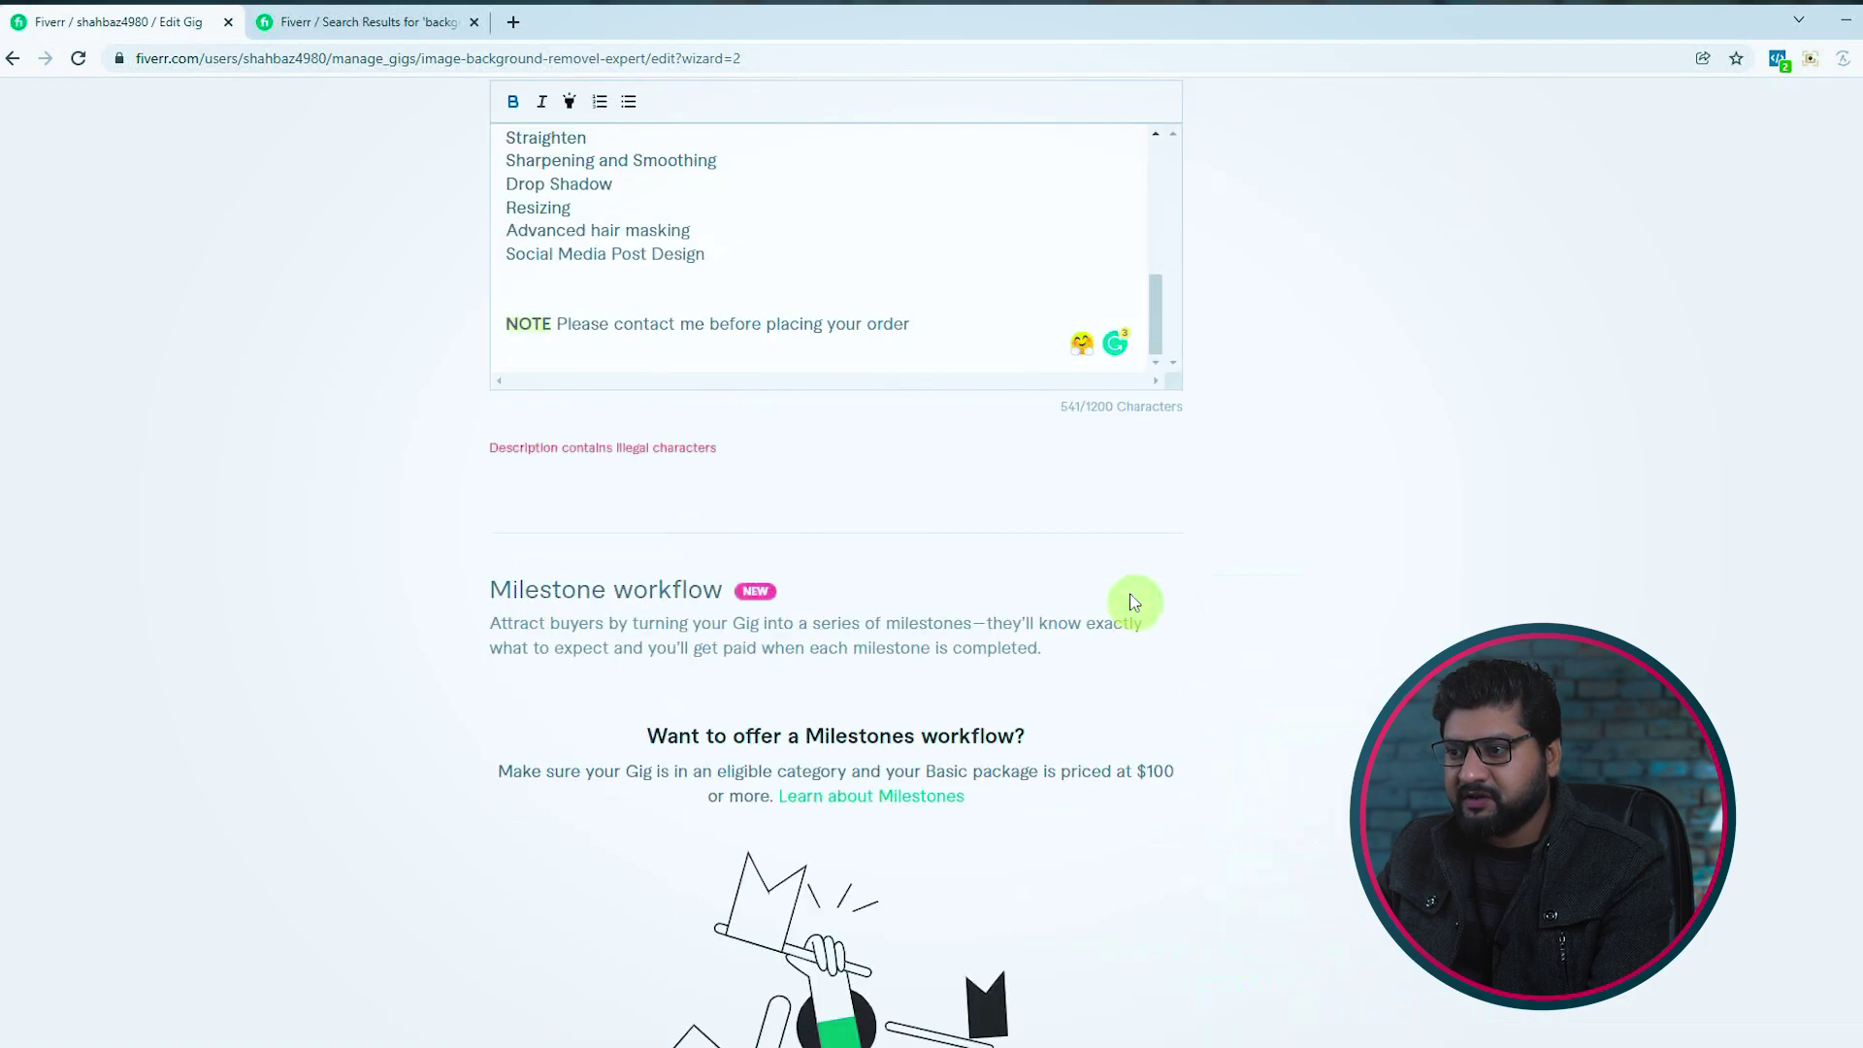
pyautogui.scroll(1, 1132, 603)
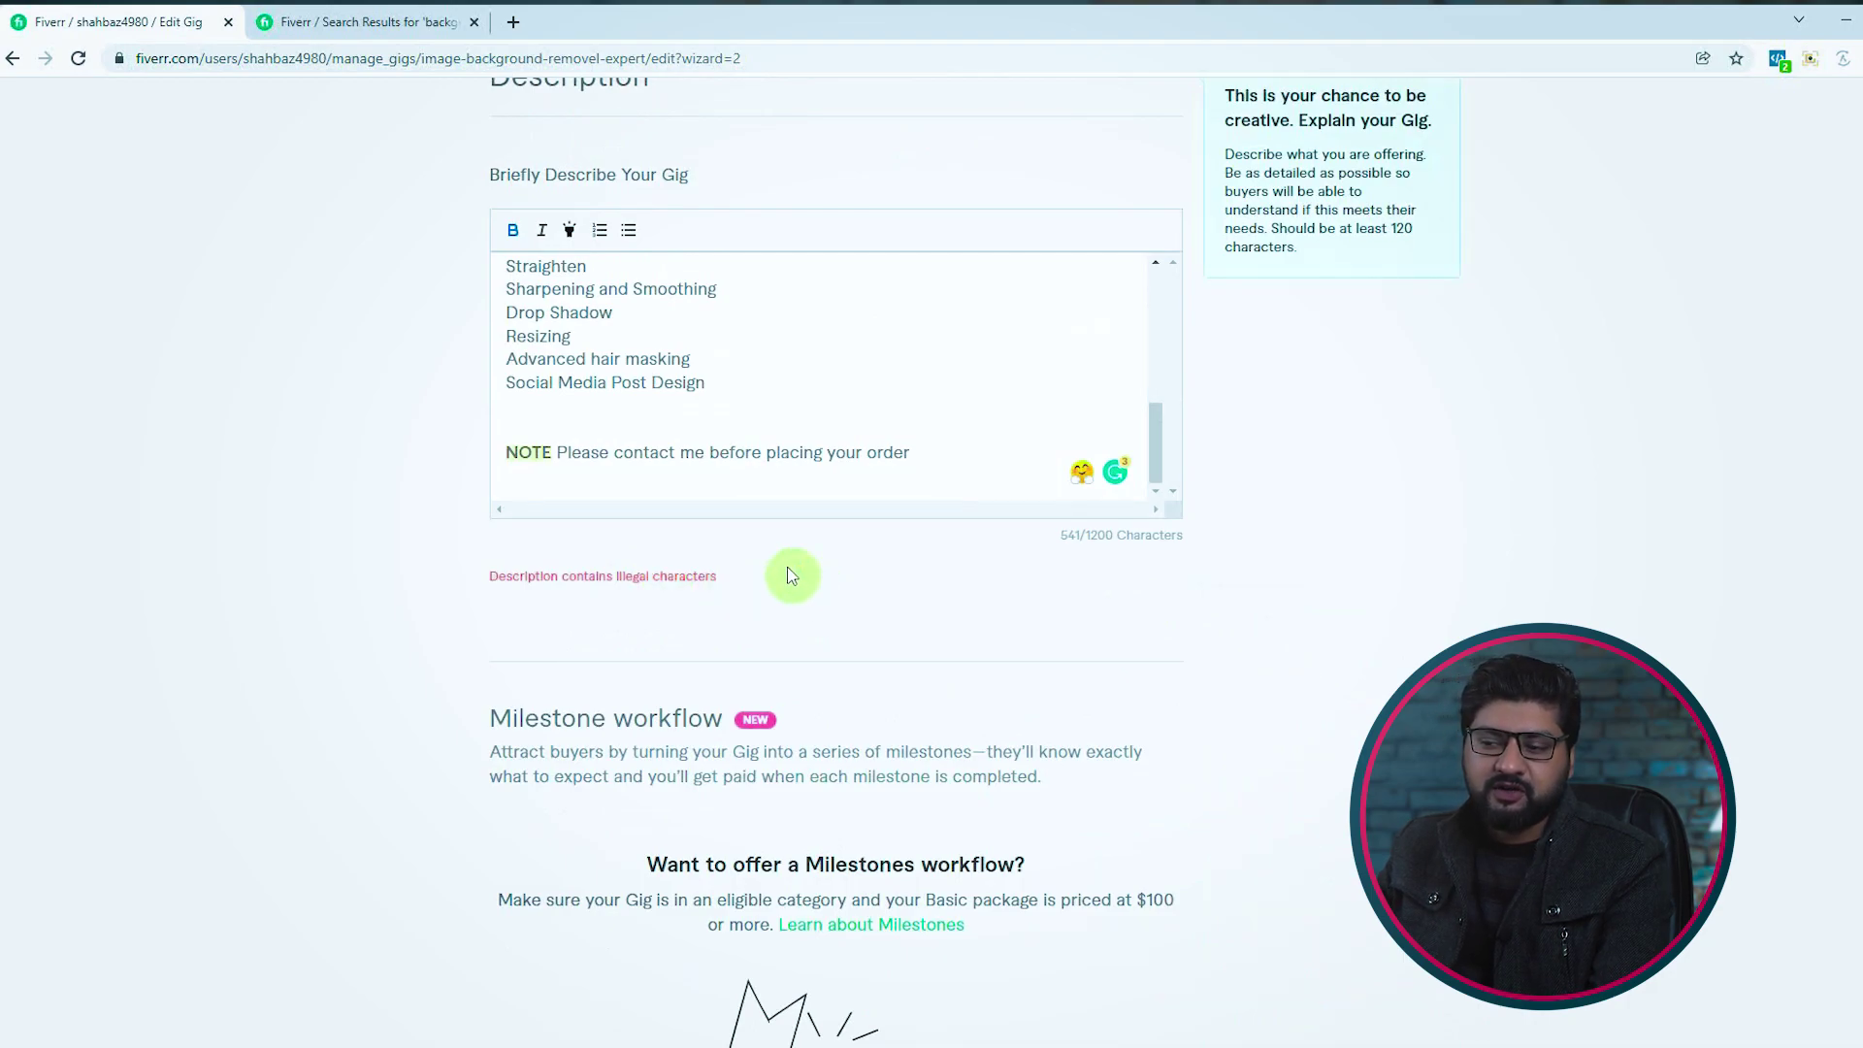
pyautogui.click(544, 484)
pyautogui.press('BackSpace')
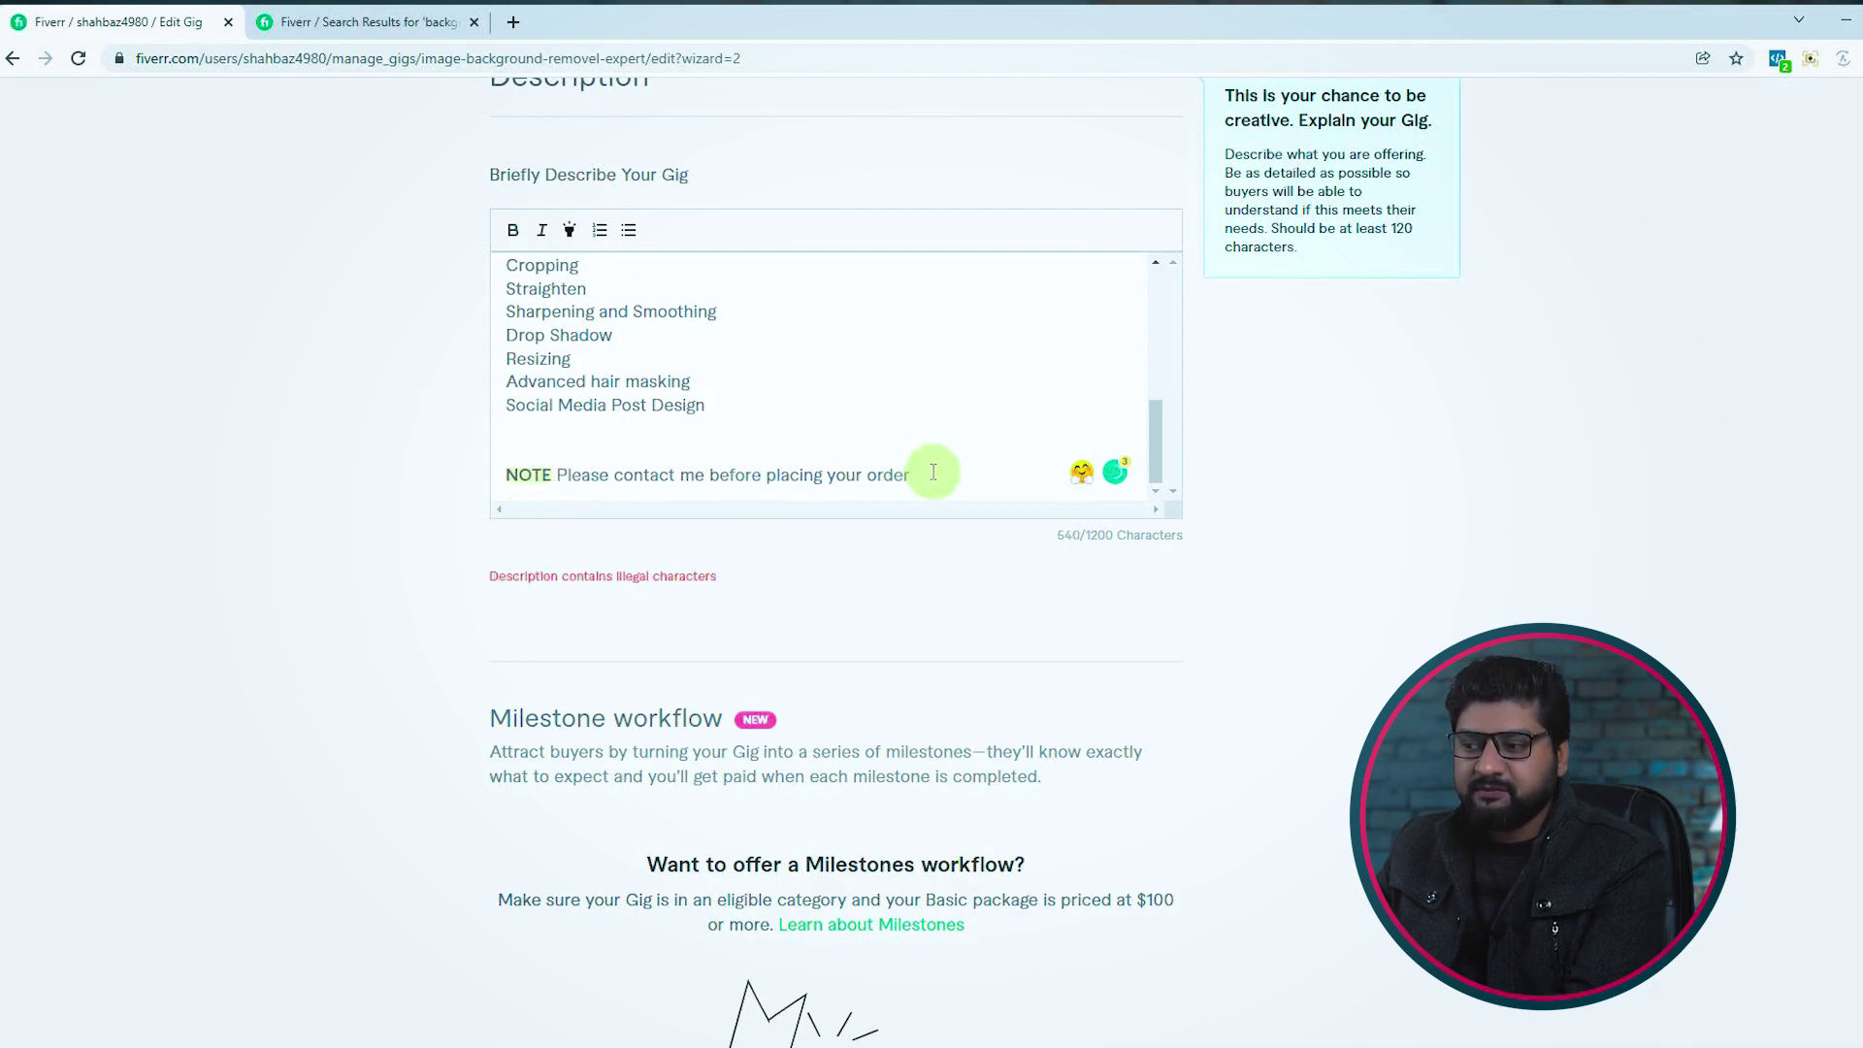
# Copy the entire gig description from the editor
pyautogui.hotkey('ctrl', 'a')
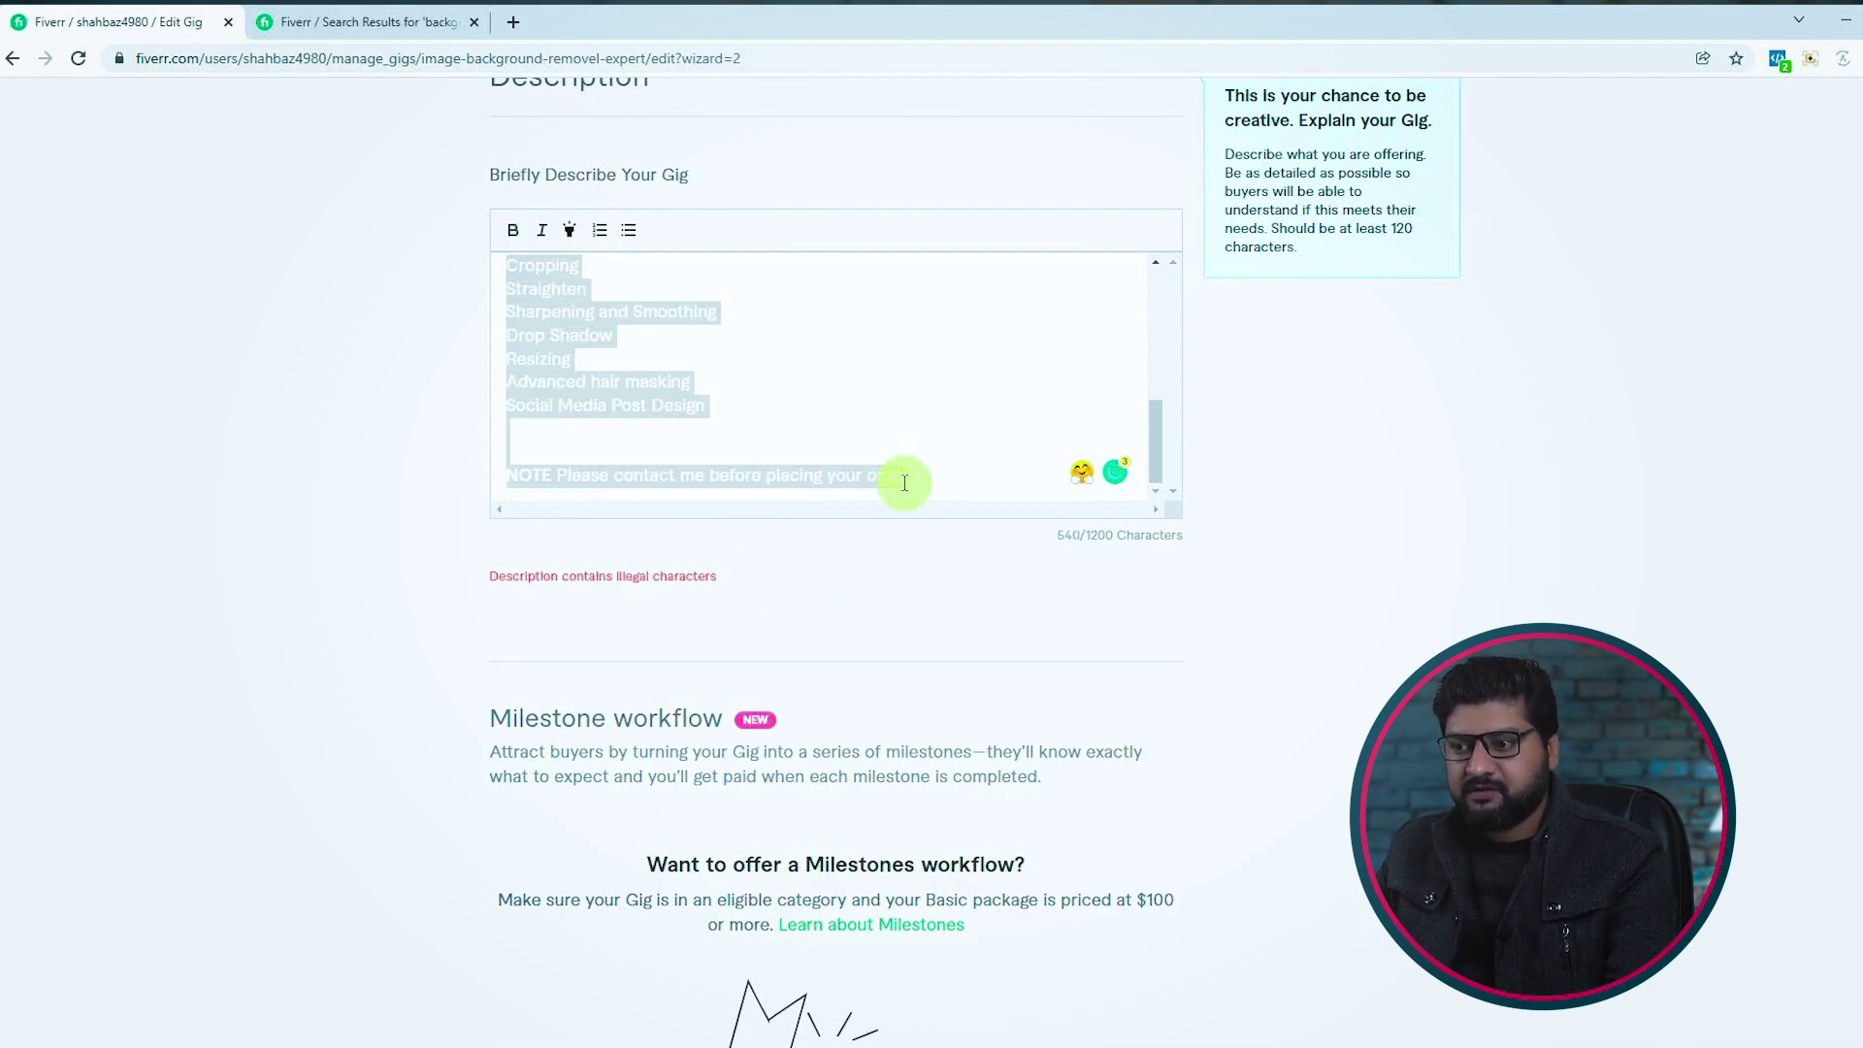
pyautogui.rightClick(550, 328)
pyautogui.click(608, 403)
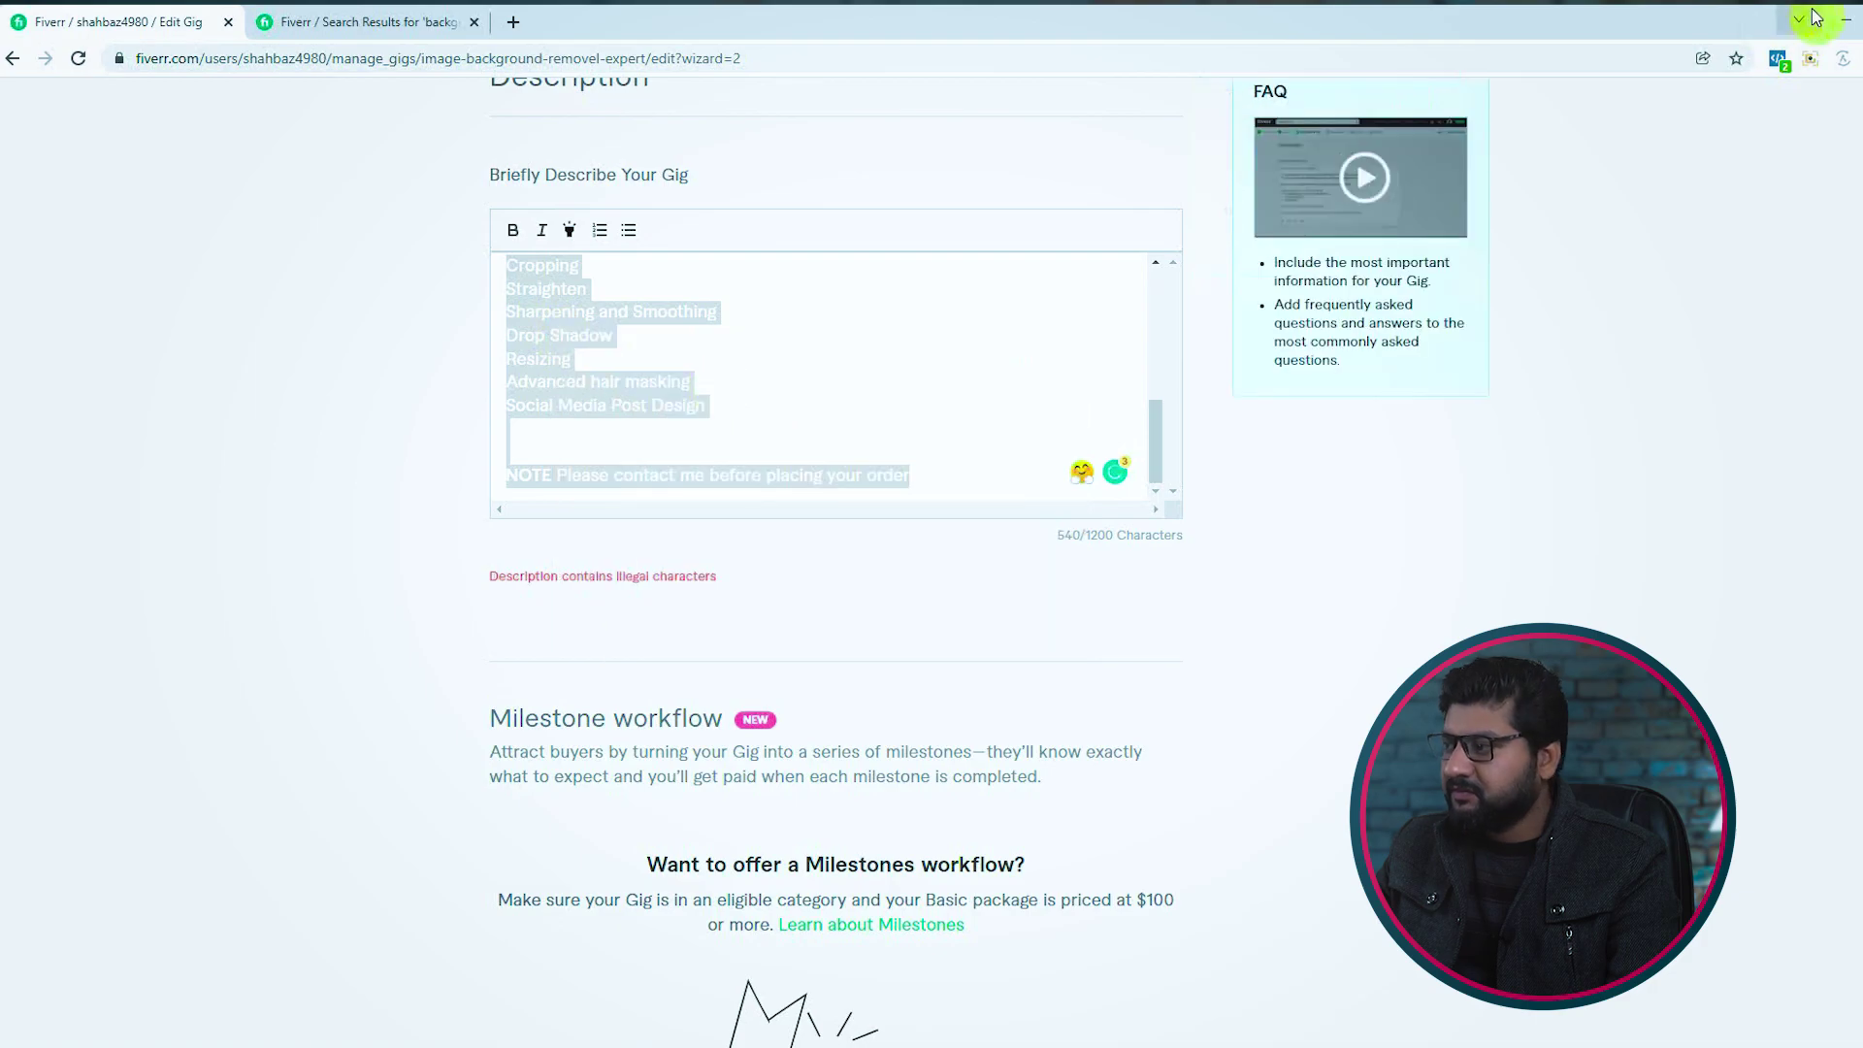
# Open "New Text Document" from the desktop in Notepad and paste the copied description into it
pyautogui.click(1834, 19)
pyautogui.click(113, 476)
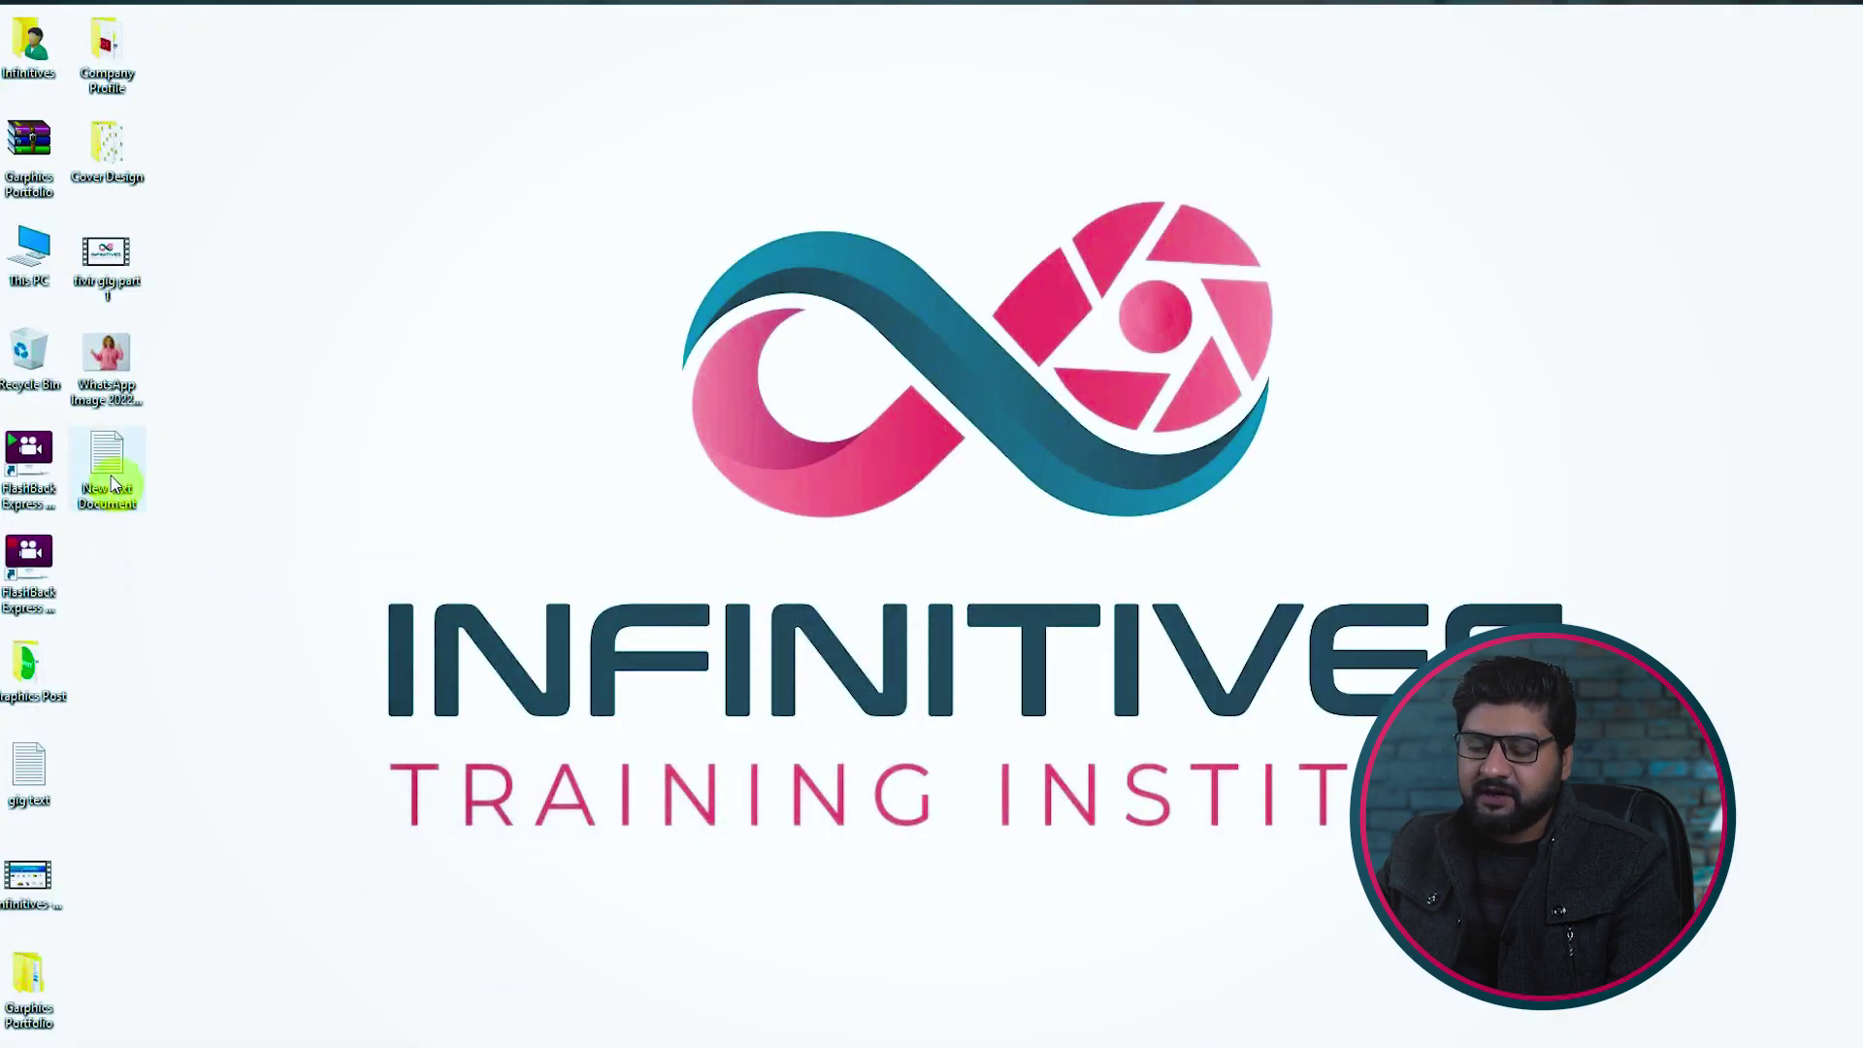
pyautogui.doubleClick(116, 477)
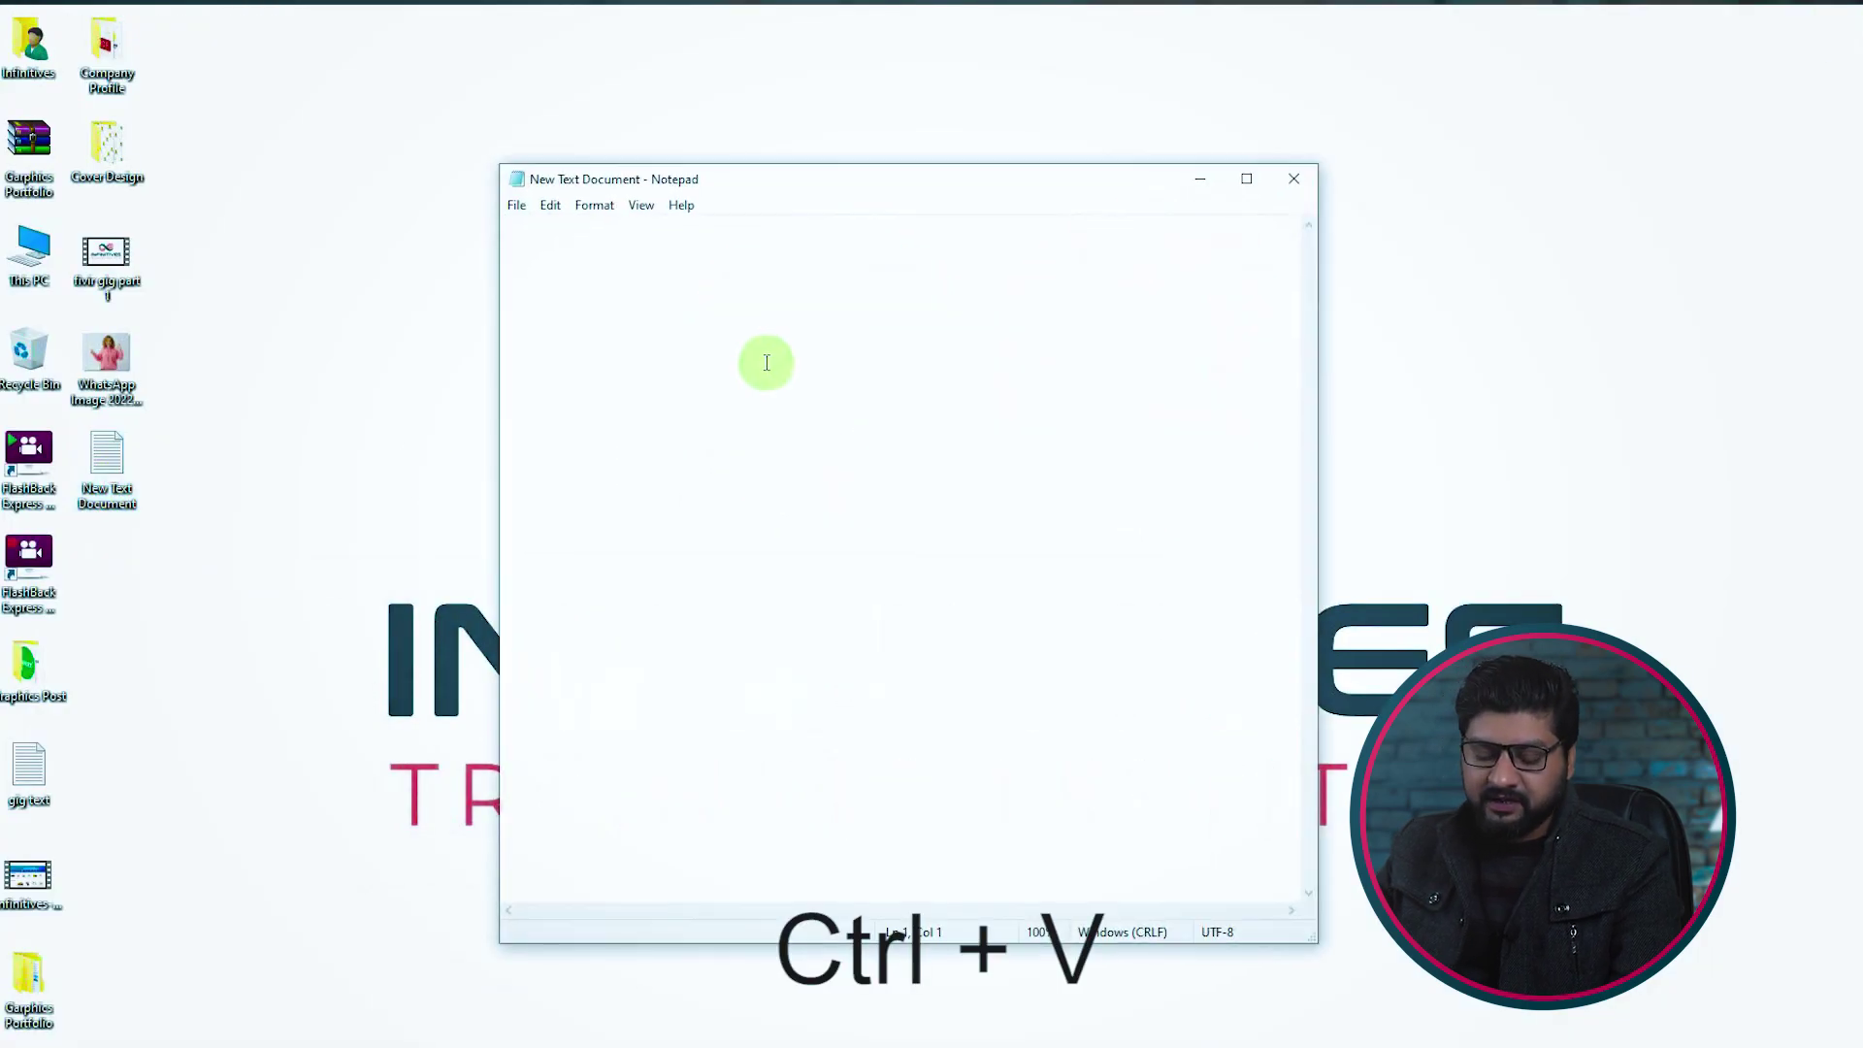
pyautogui.hotkey('ctrl', 'v')
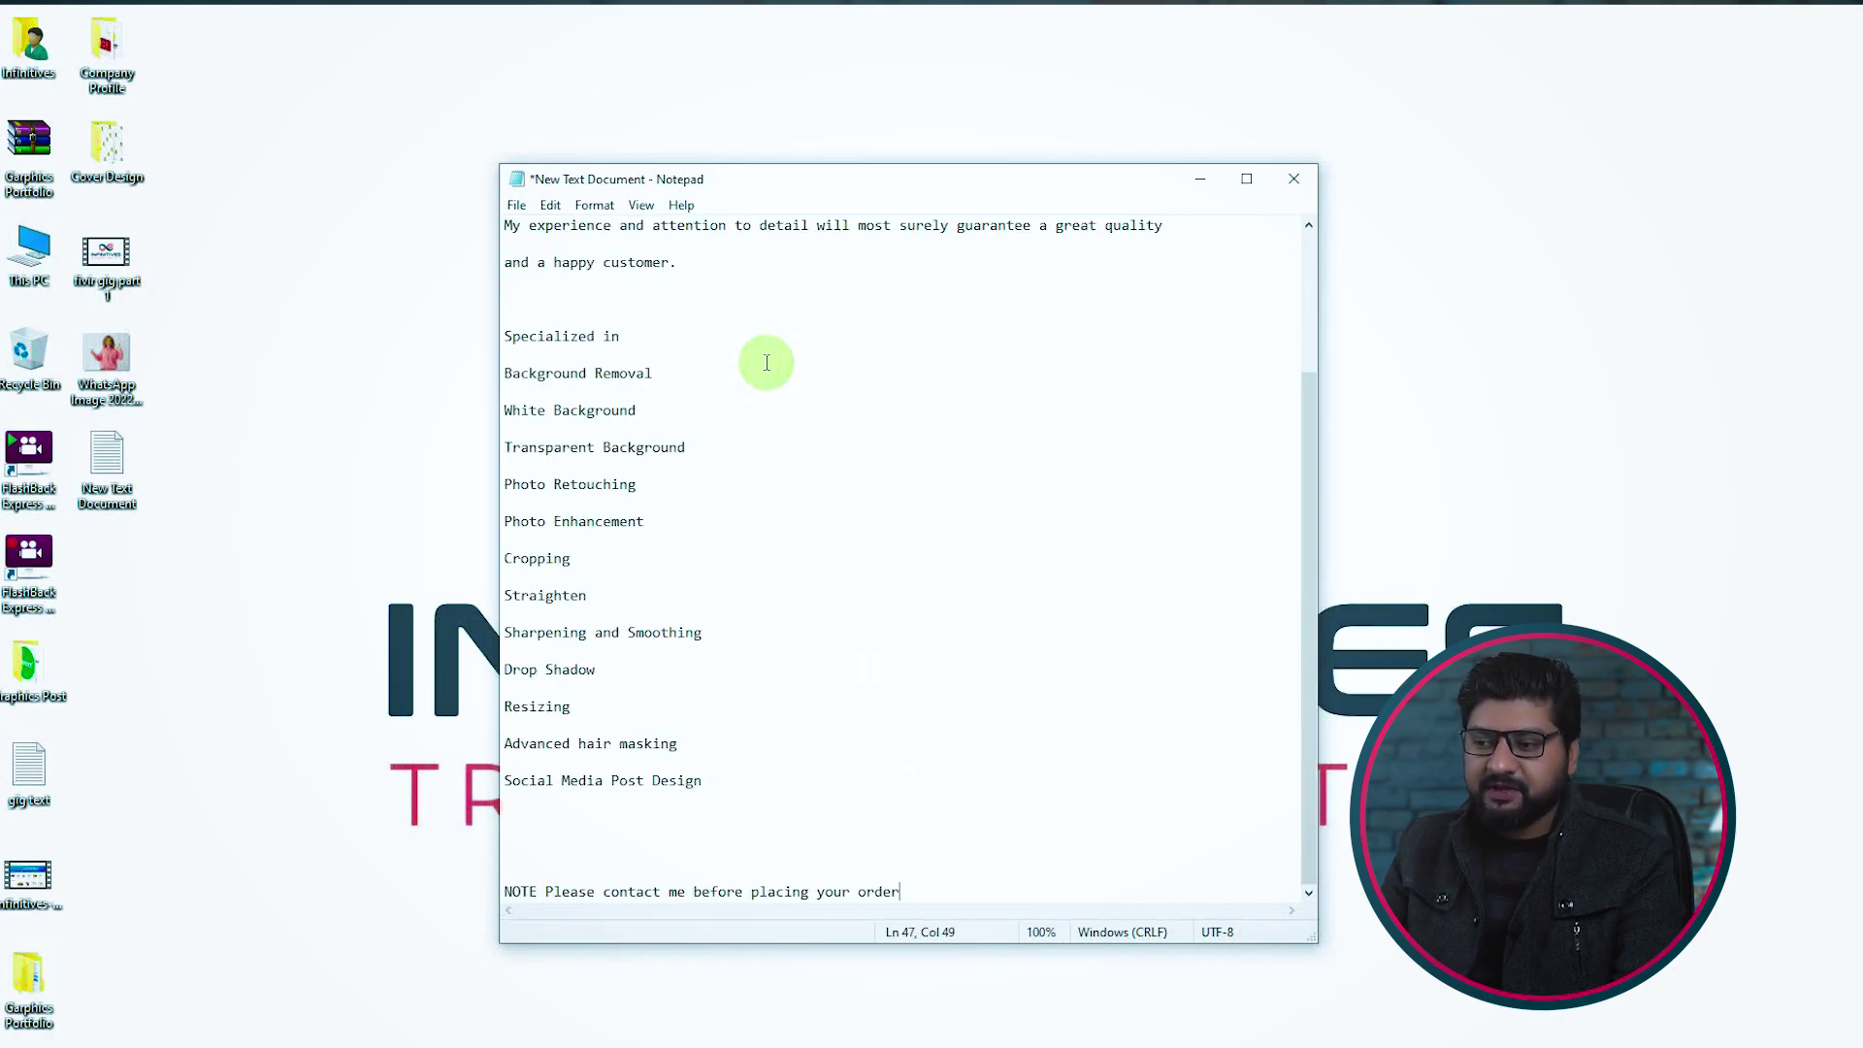
# Clear and re-paste the entire gig description in the Notepad document, and copy all of the re-pasted text
pyautogui.hotkey('ctrl', 'a')
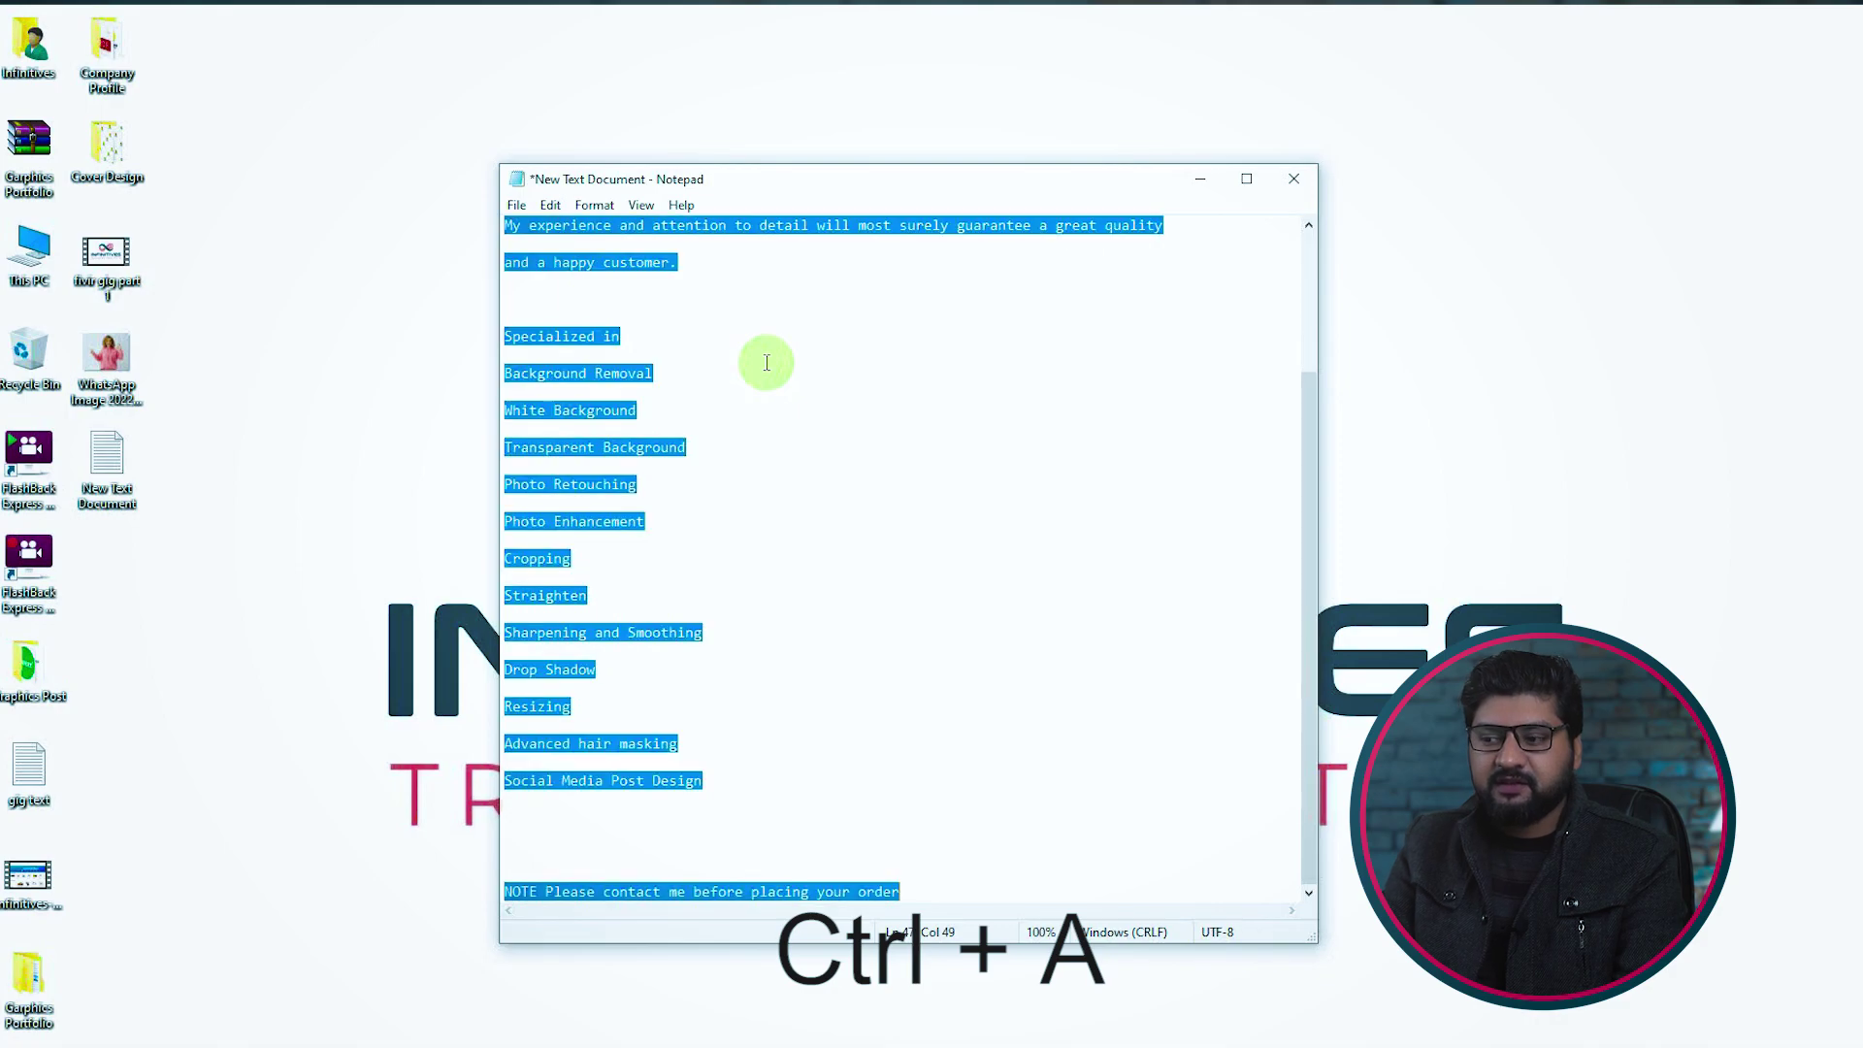
pyautogui.hotkey('ctrl', 'c')
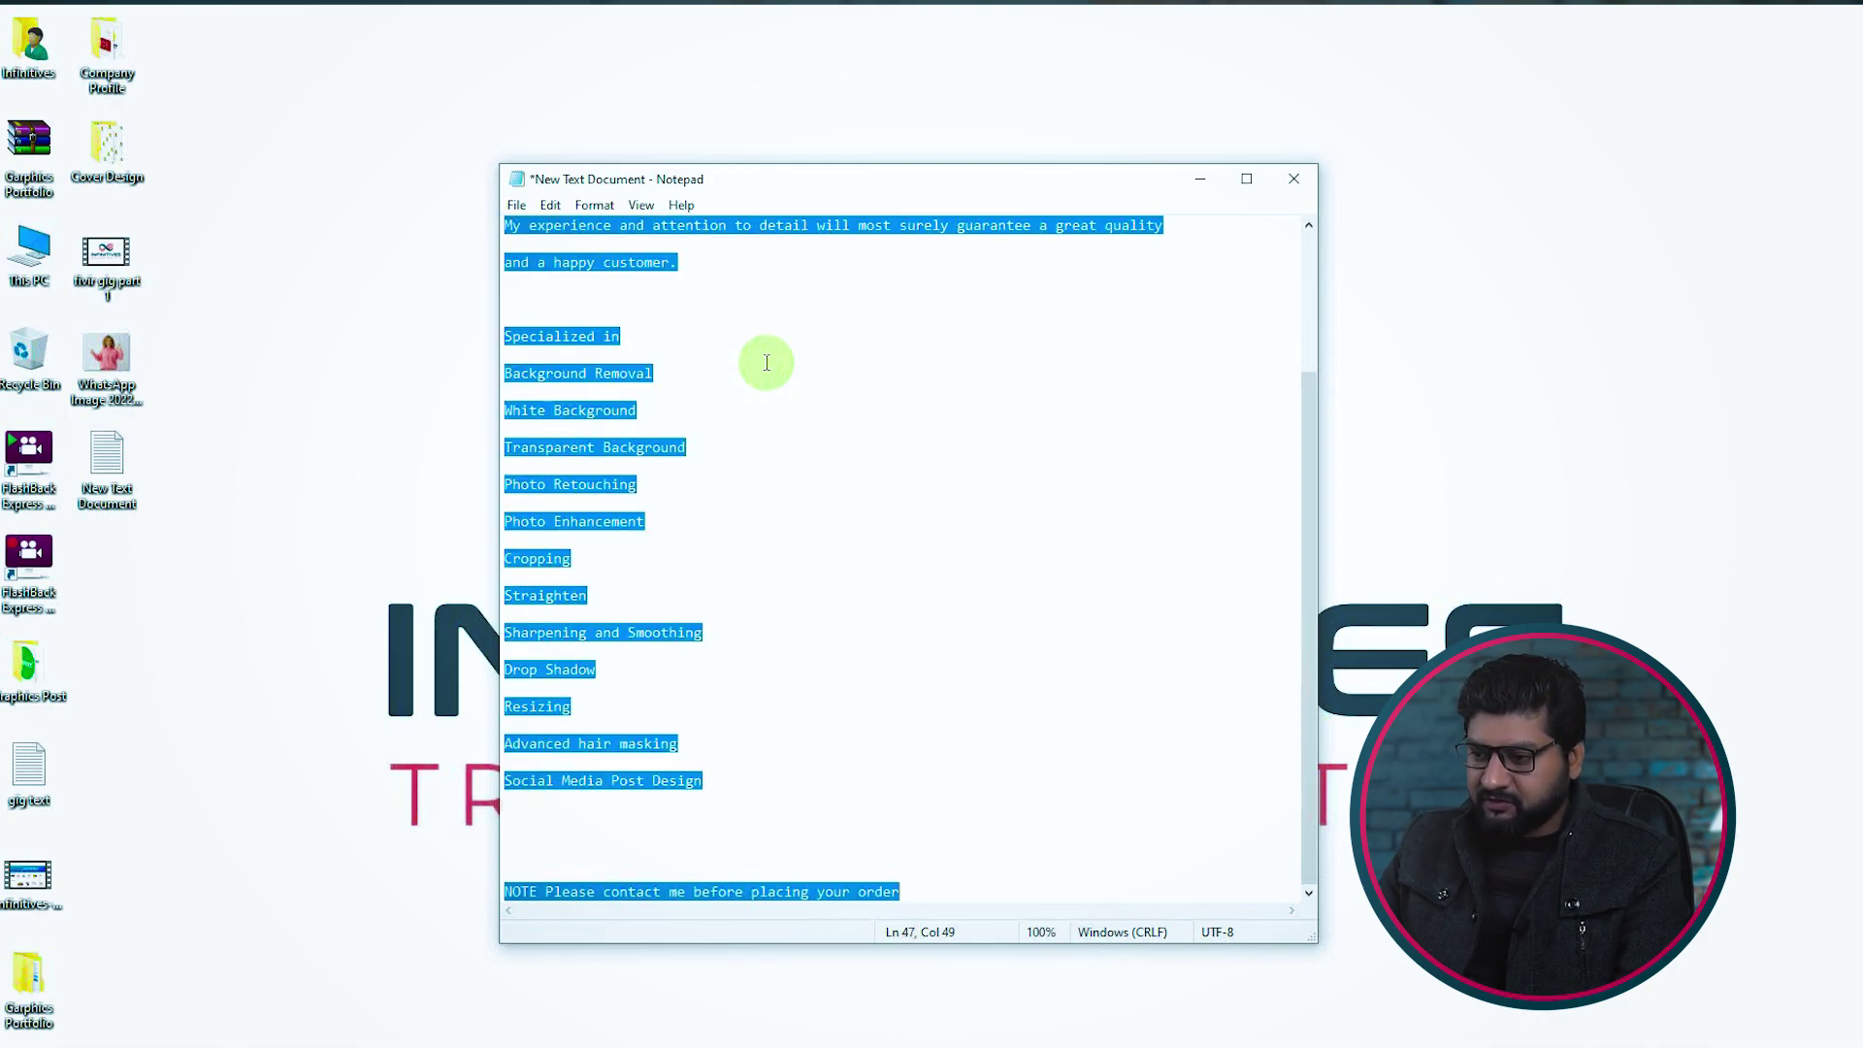
pyautogui.press('BackSpace')
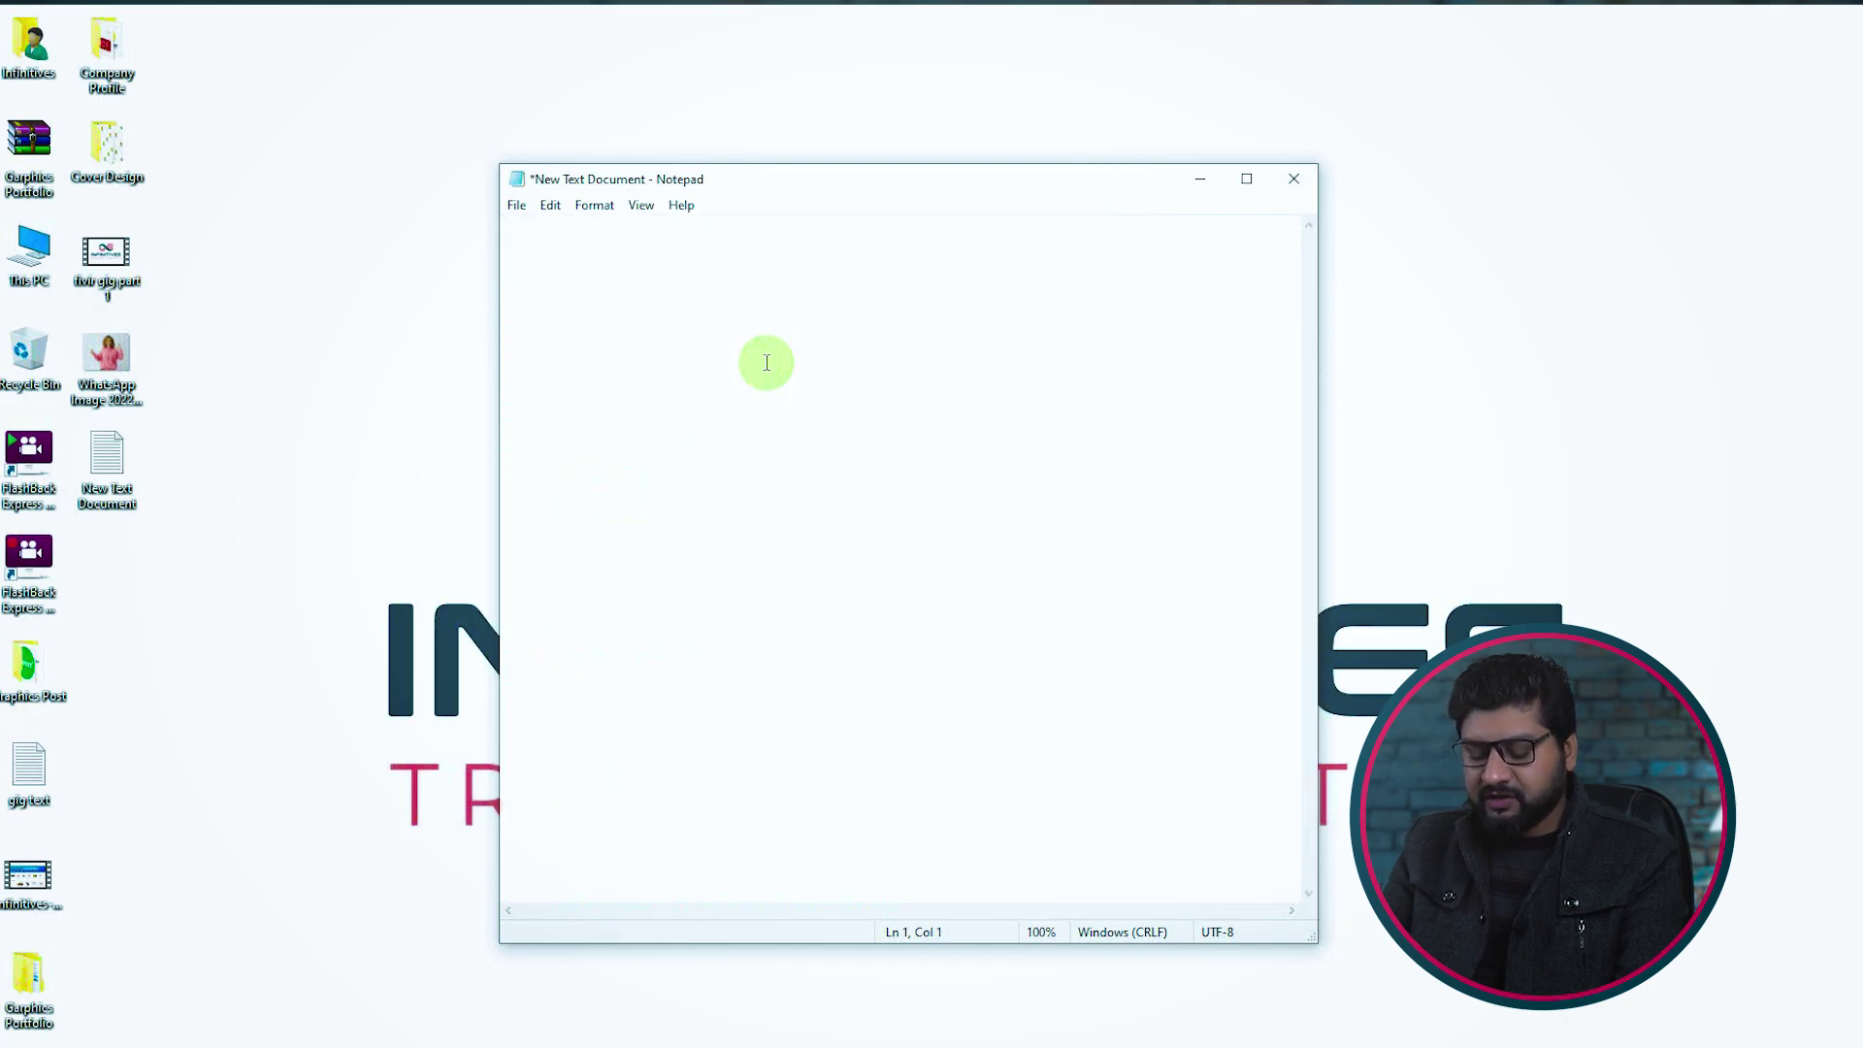
pyautogui.hotkey('ctrl', 'v')
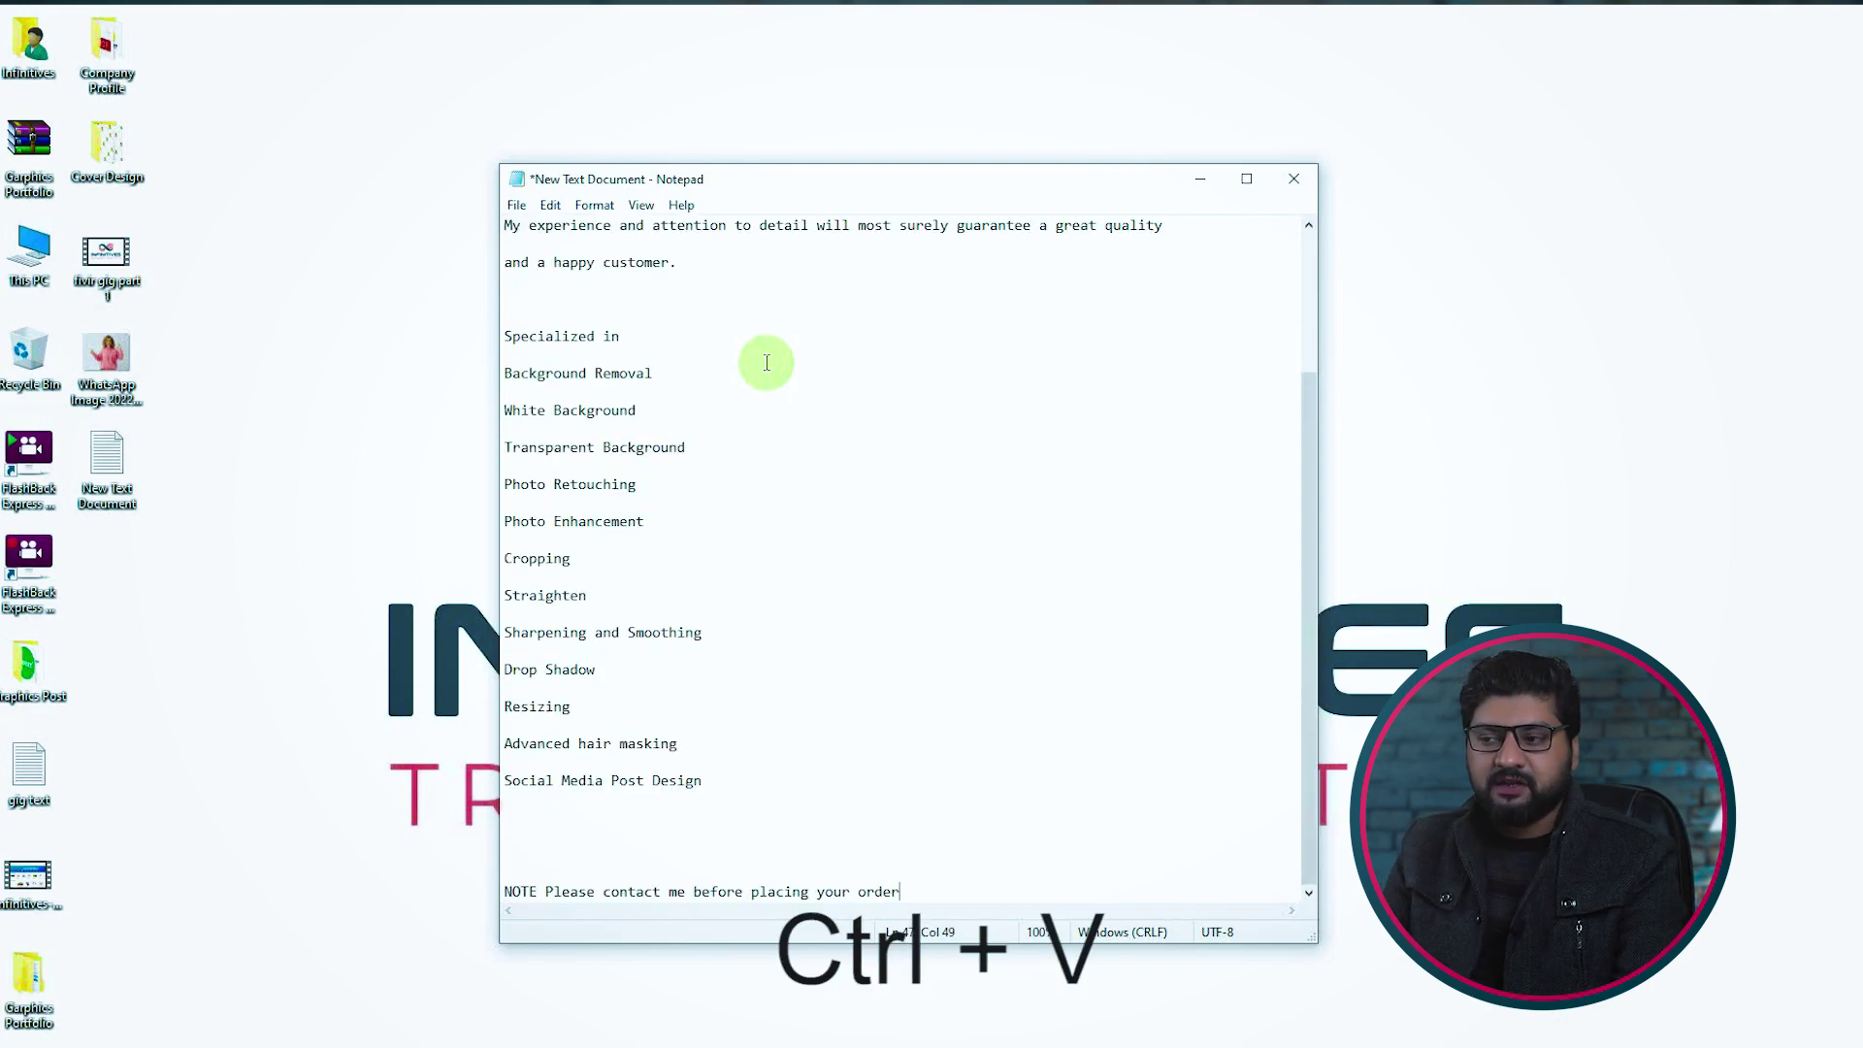
pyautogui.hotkey('ctrl', 'a')
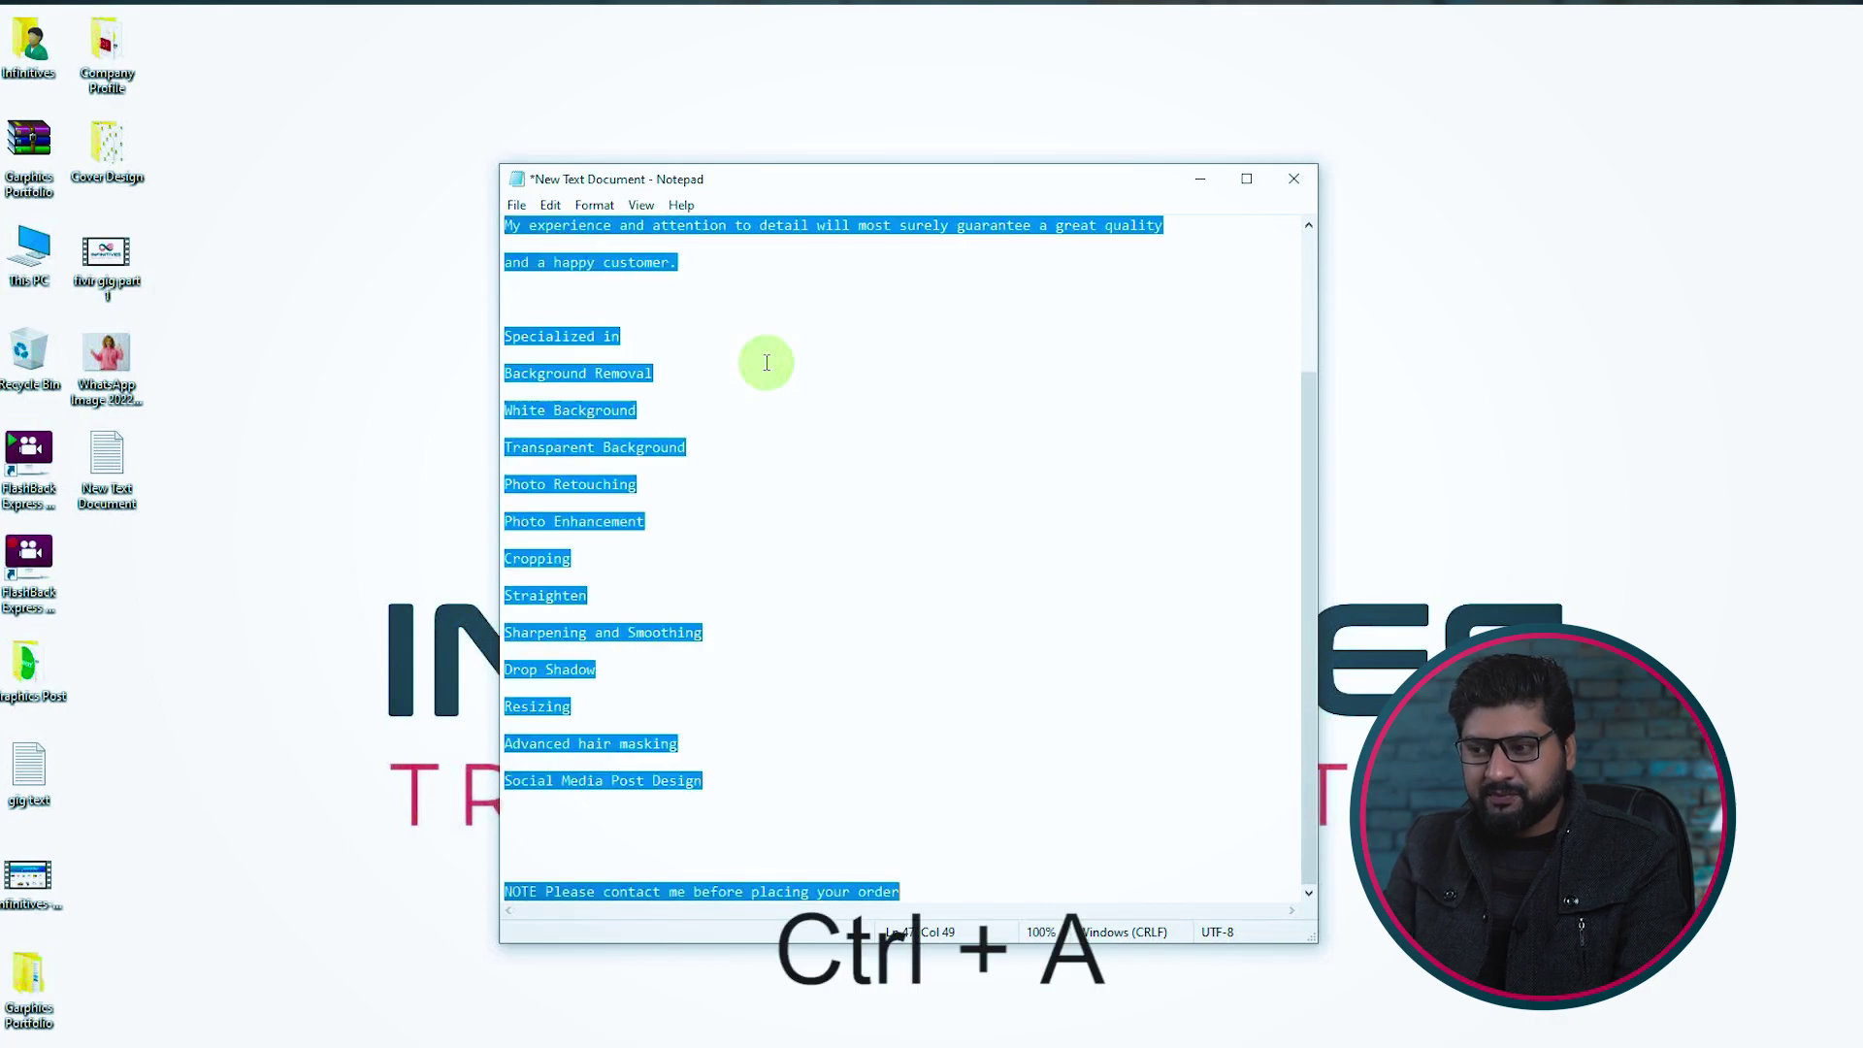
pyautogui.hotkey('ctrl', 'c')
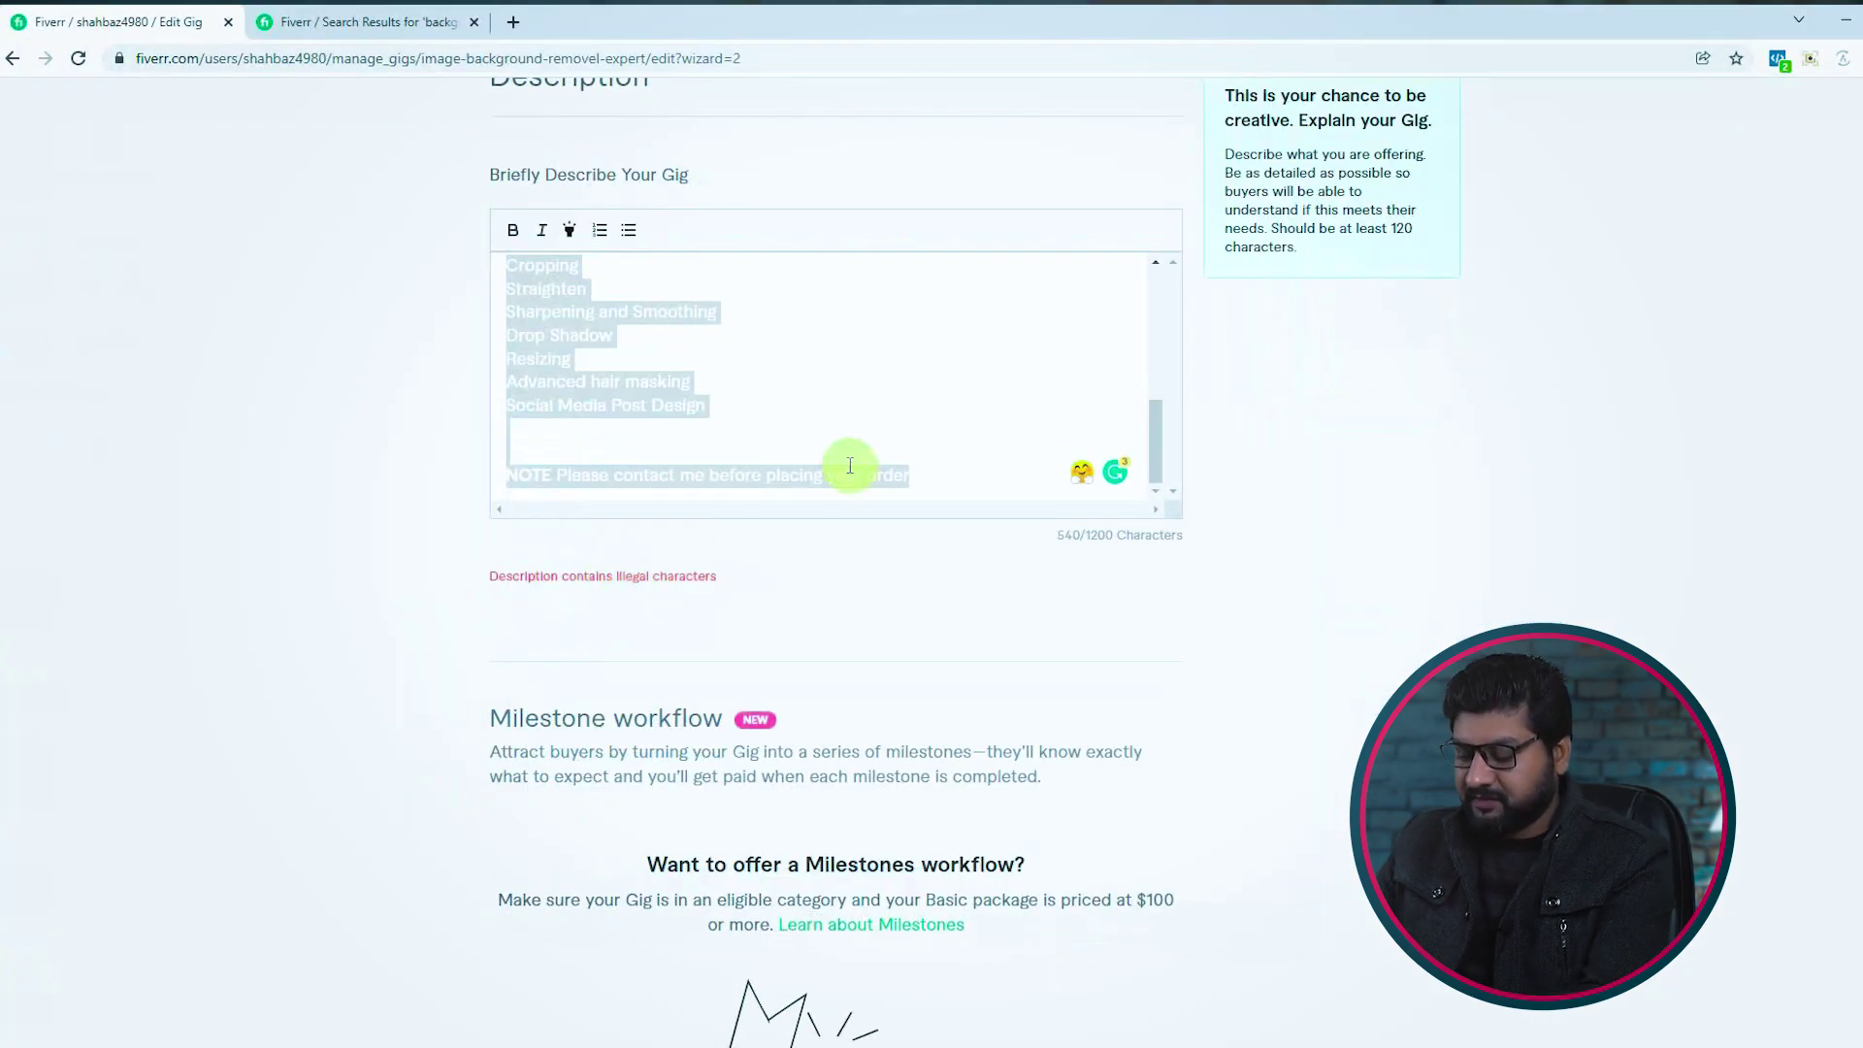
# Switch to the Fiverr gig editor and replace the entire gig description with the text copied from Notepad
pyautogui.press('BackSpace')
pyautogui.hotkey('ctrl', 'v')
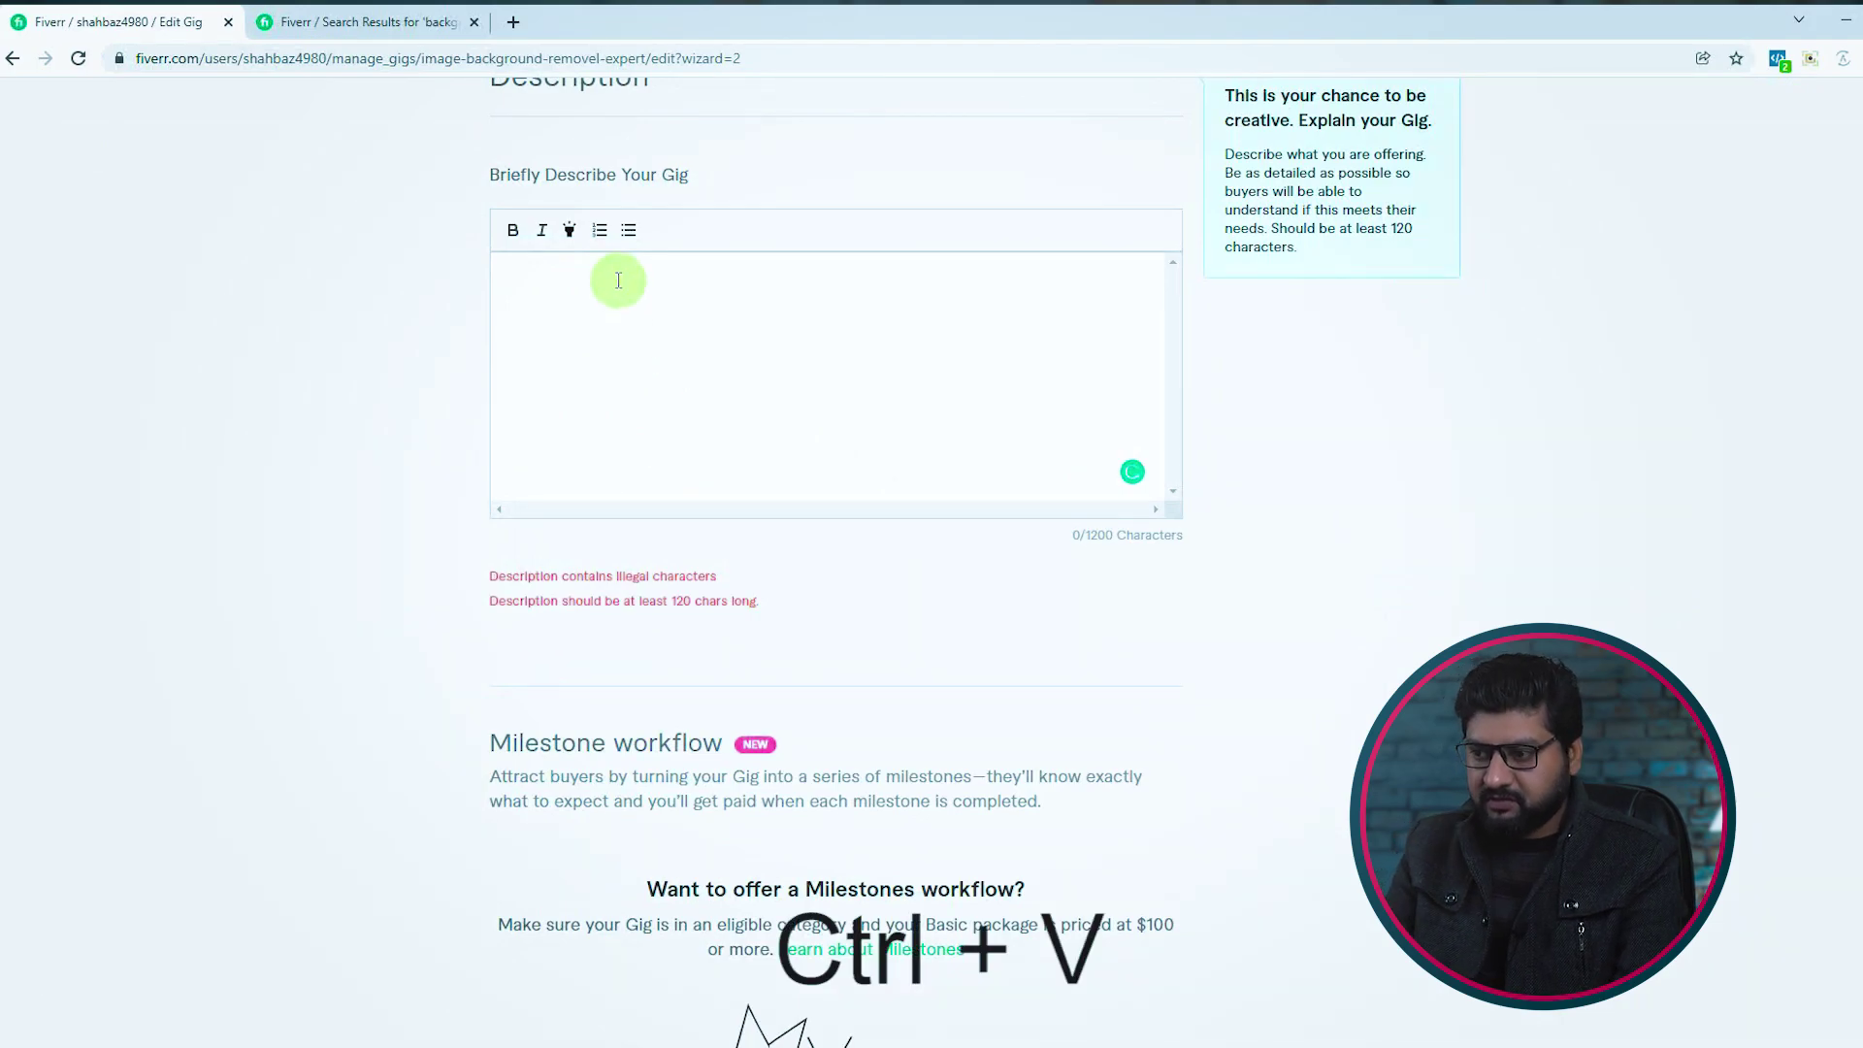
pyautogui.scroll(5, 713, 277)
# Save the gig's description page and continue to the next stage of the gig setup
pyautogui.scroll(-7, 802, 184)
pyautogui.scroll(-4, 813, 233)
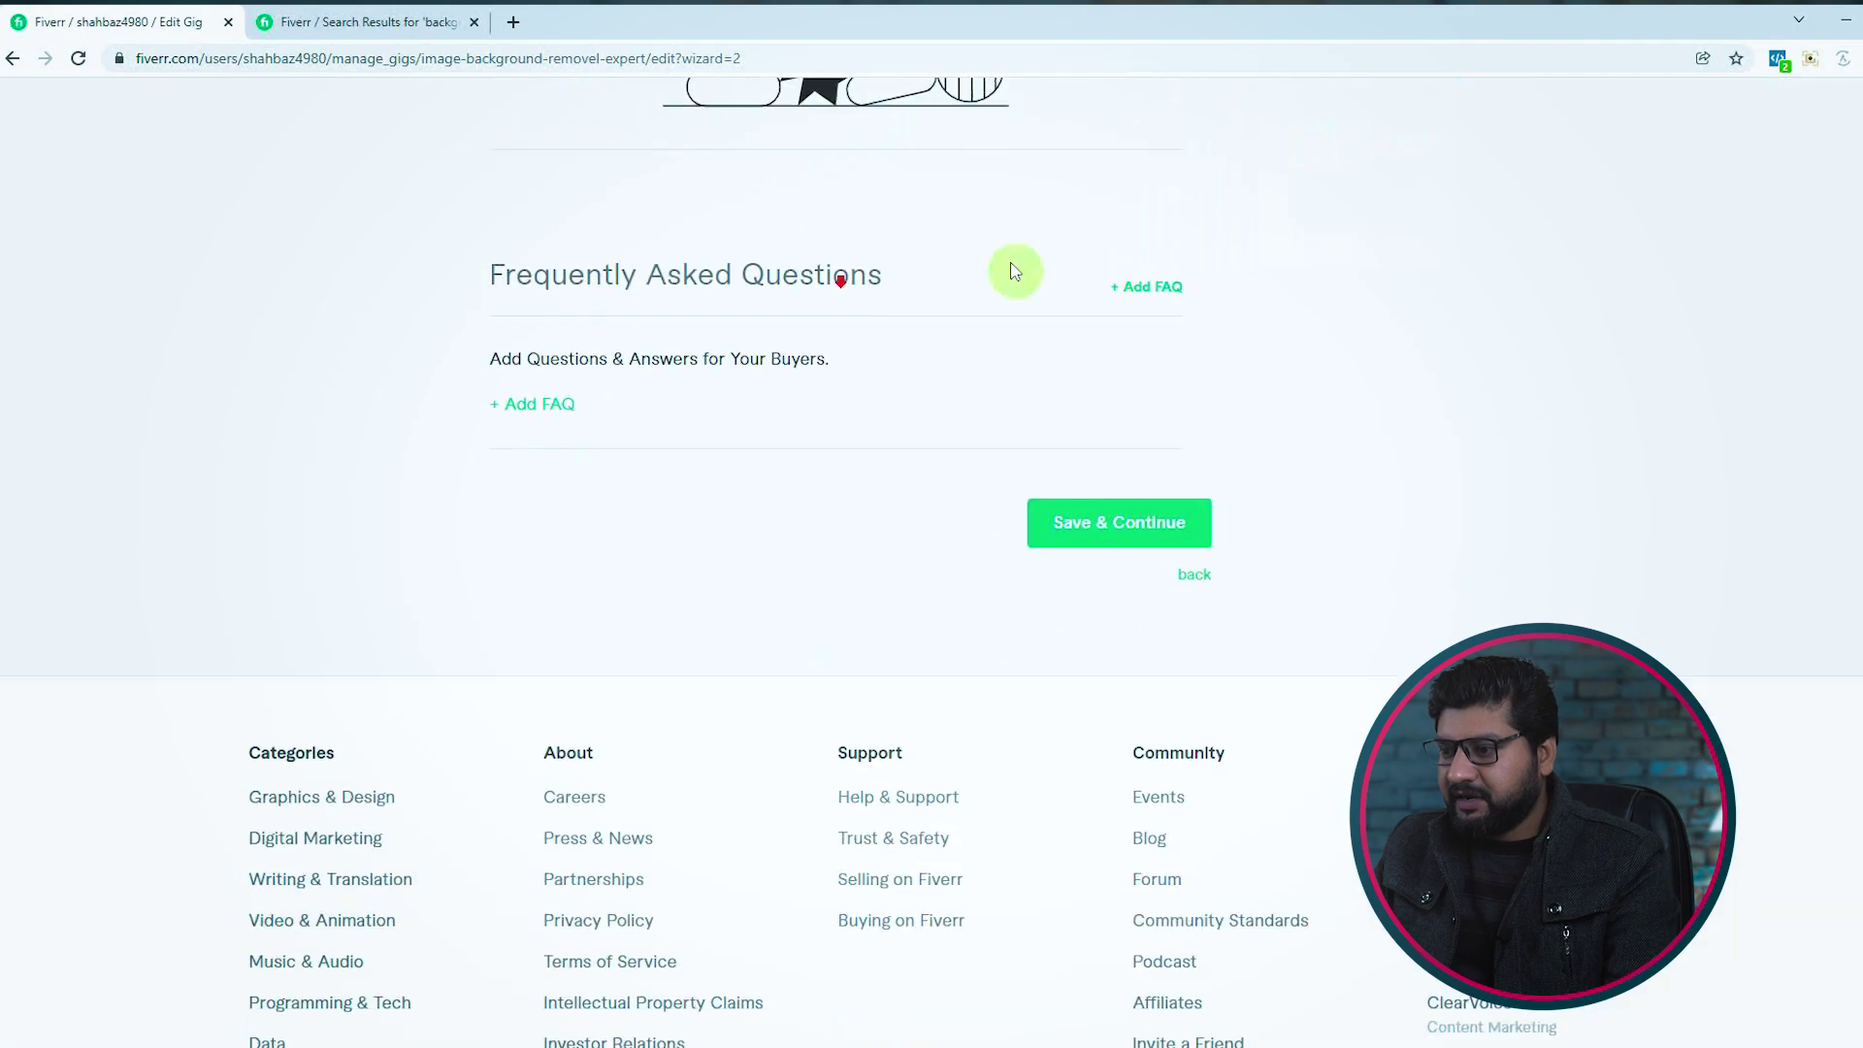
pyautogui.click(1089, 536)
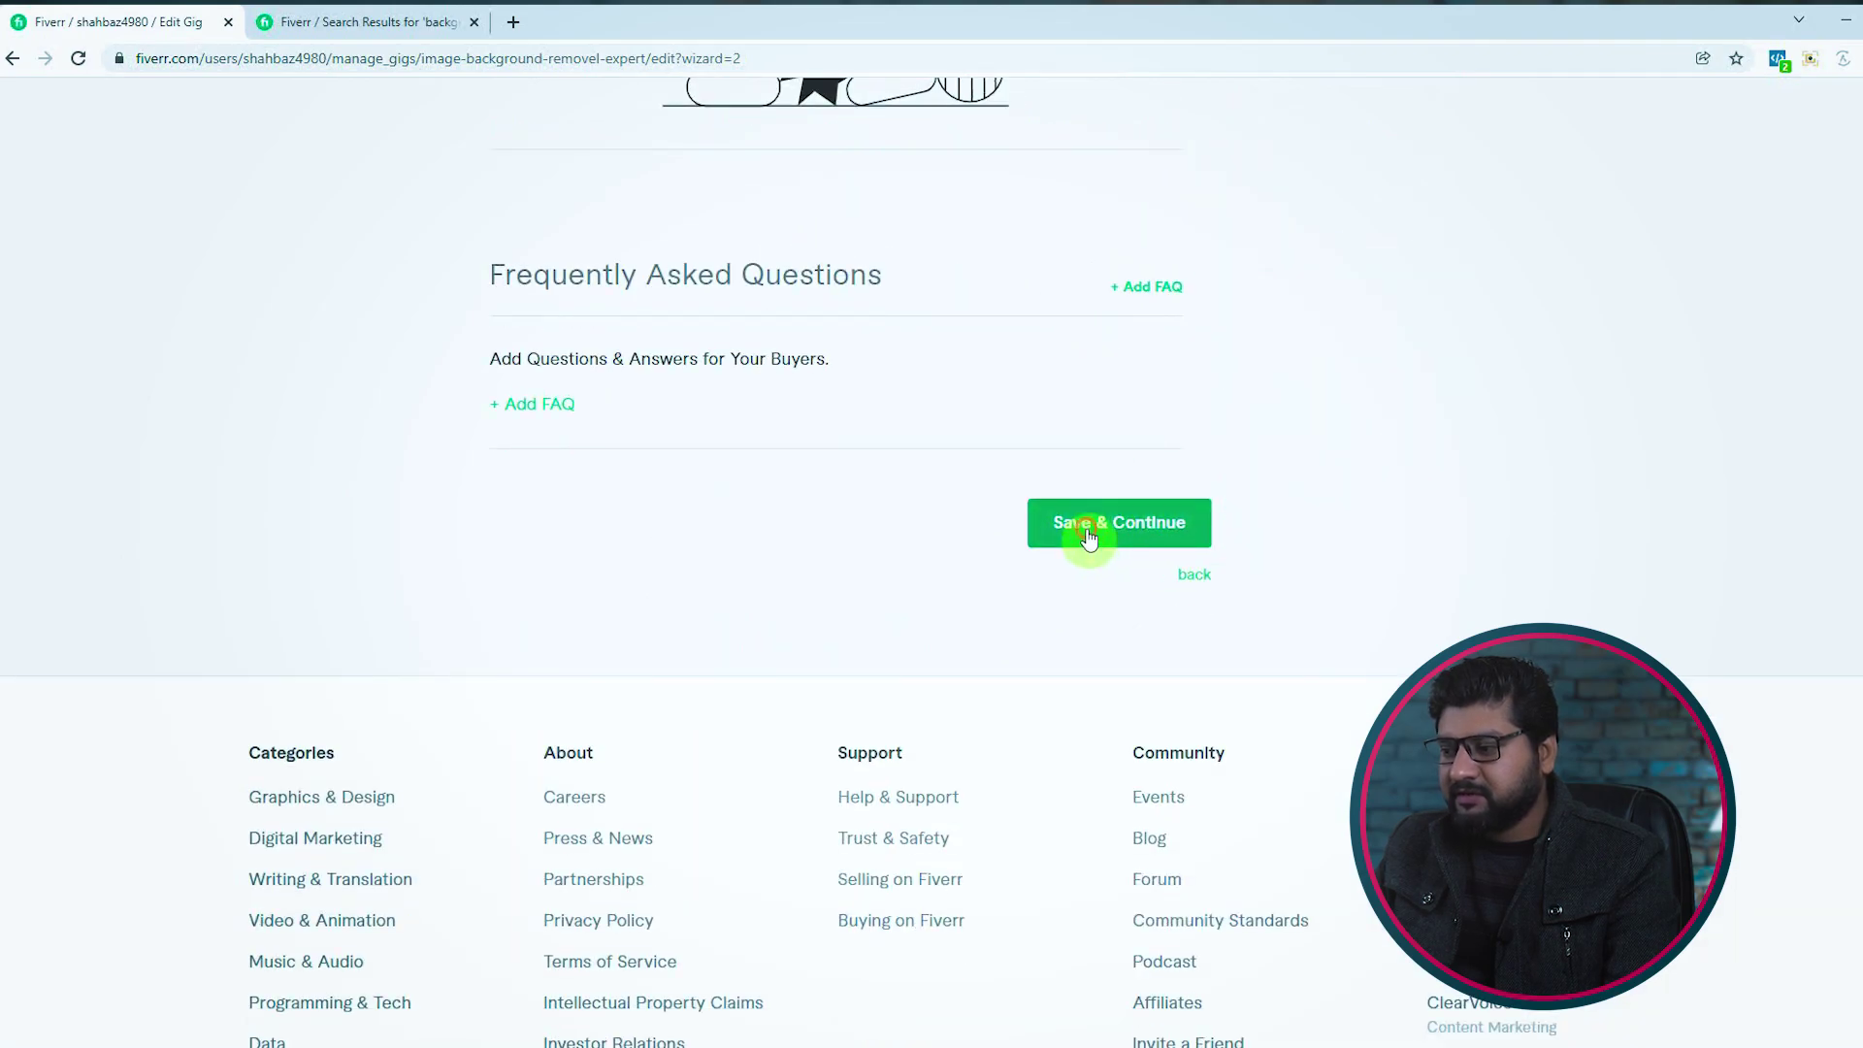